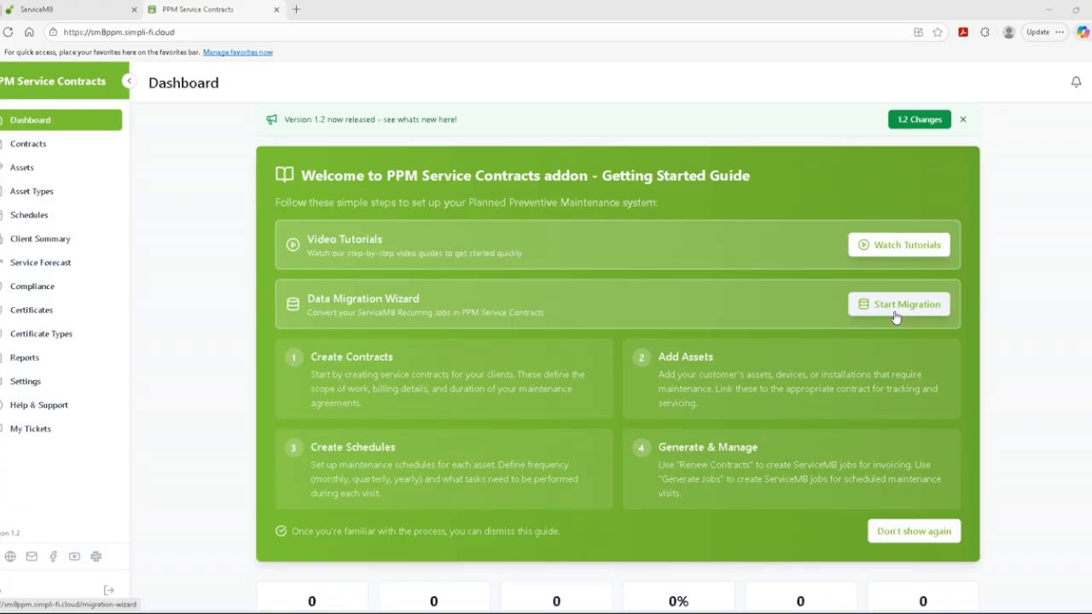
# Step: Launch the Migration Wizard from the PPM settings and get started with its Prerequisites & CSV Upload stage
pyautogui.click(39, 388)
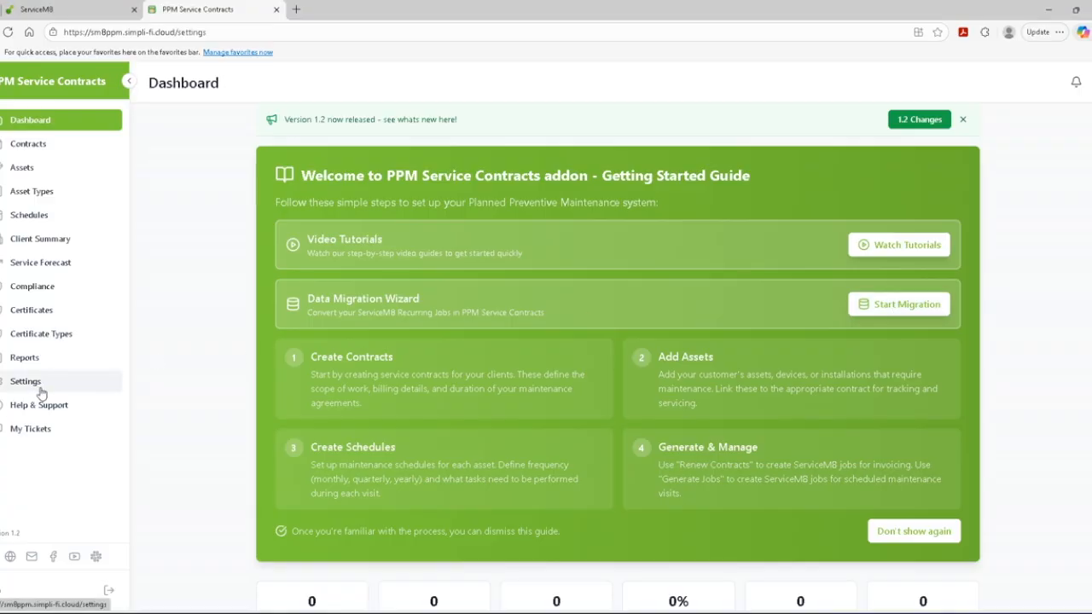
pyautogui.scroll(-4, 551, 375)
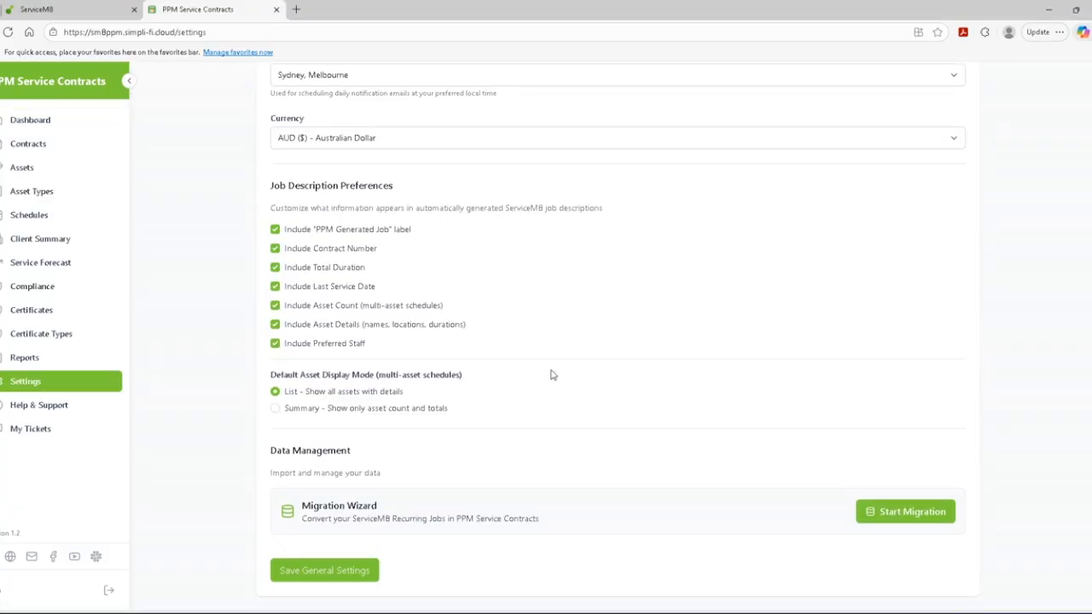
pyautogui.click(907, 516)
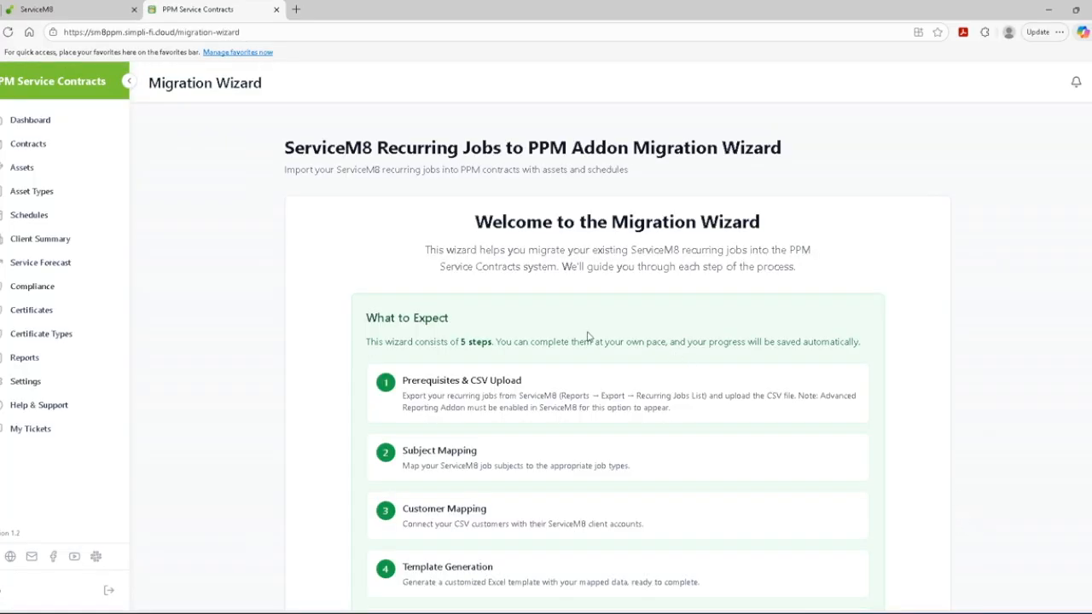
pyautogui.scroll(-2, 587, 337)
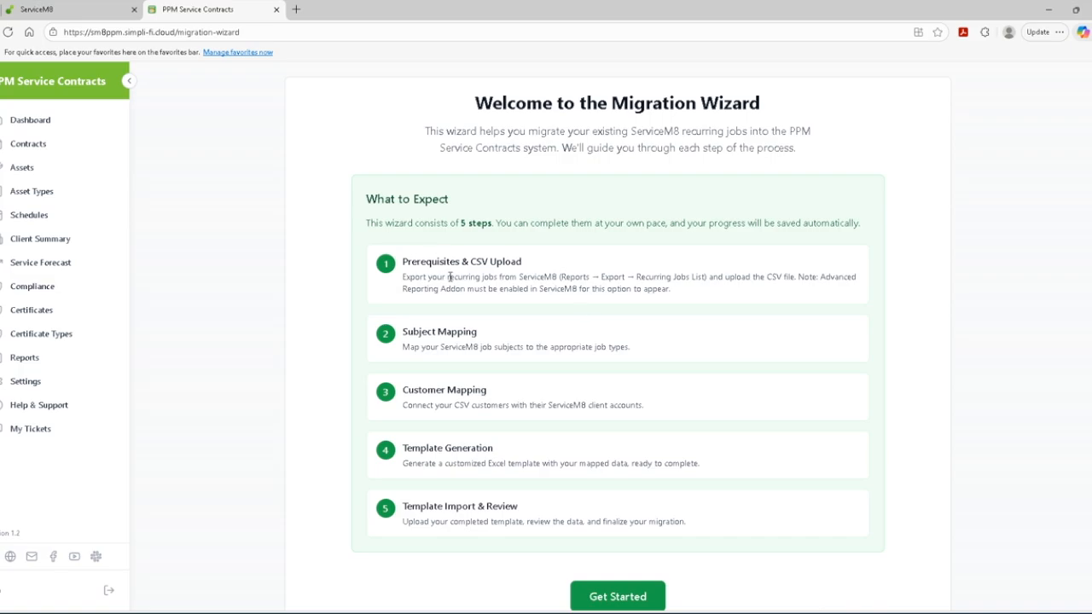
pyautogui.scroll(-1, 659, 399)
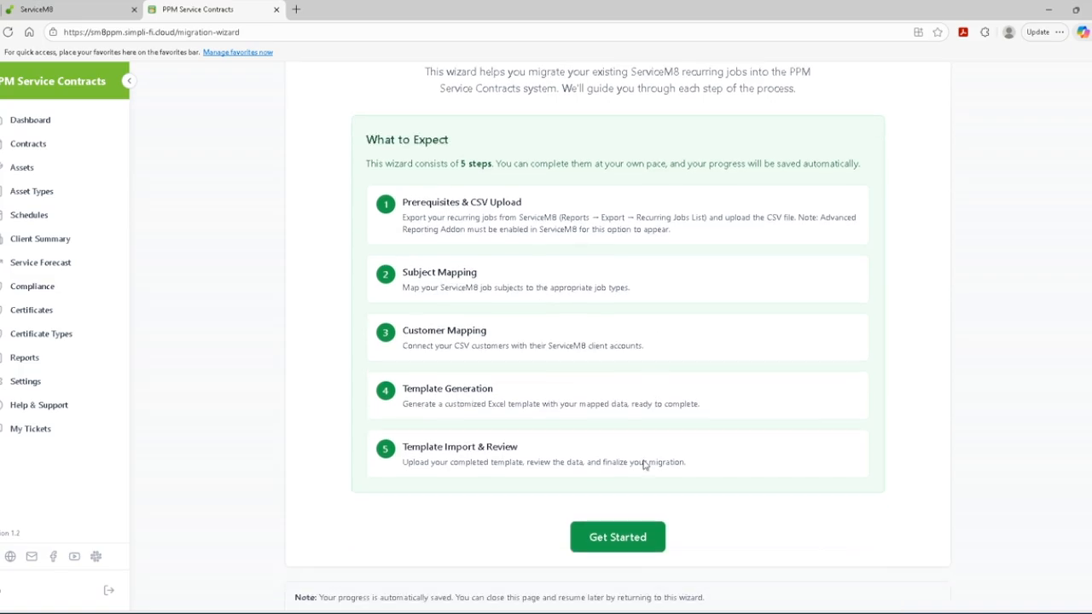
pyautogui.click(629, 544)
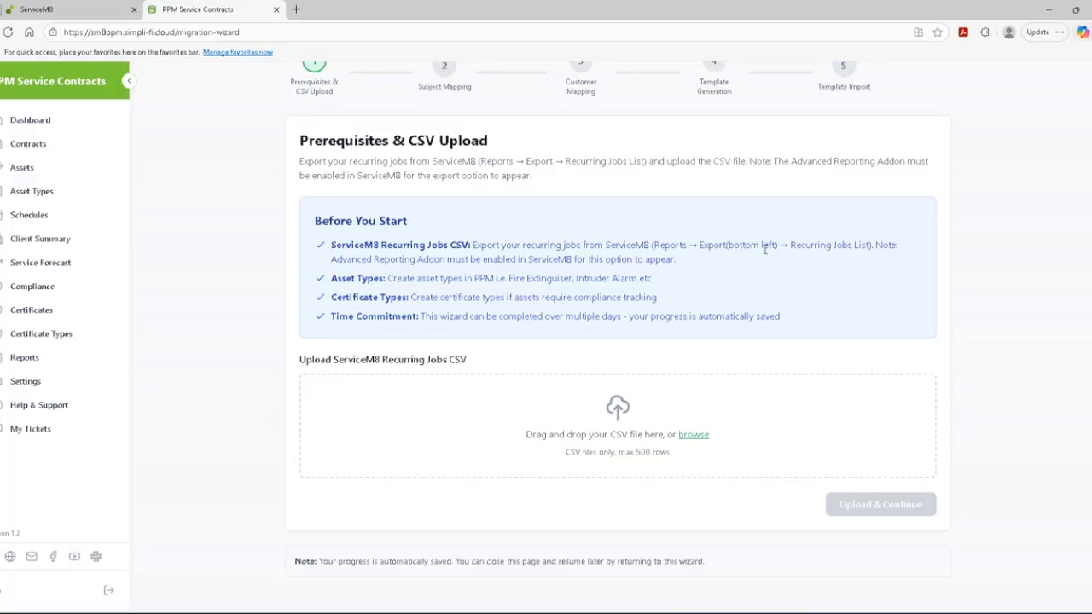
# Step: Switch to ServiceM8 and look through its reports for the recurring jobs export option
pyautogui.click(52, 8)
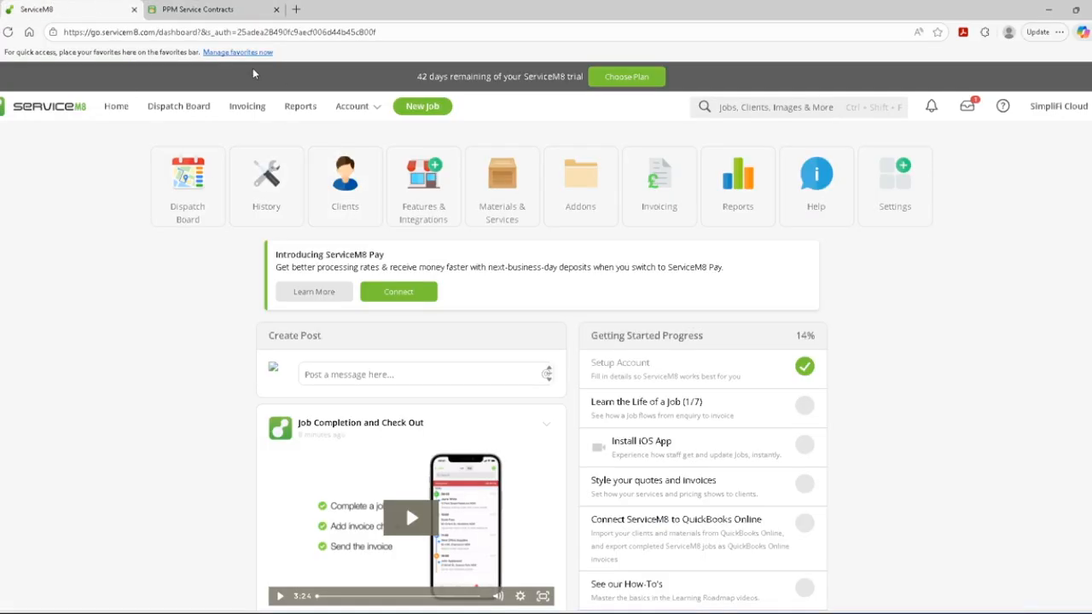
pyautogui.click(303, 107)
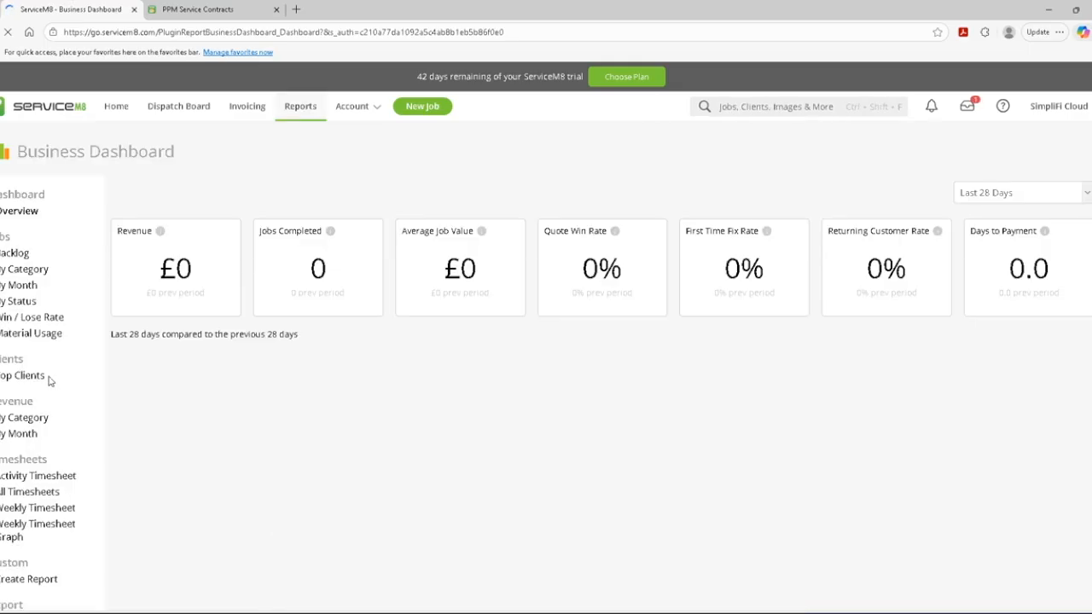
pyautogui.scroll(-1, 48, 382)
# Step: Search the ServiceM8 add-on directory for "advanced reporting" to check the Advanced Reporting Pack's activation
pyautogui.click(373, 114)
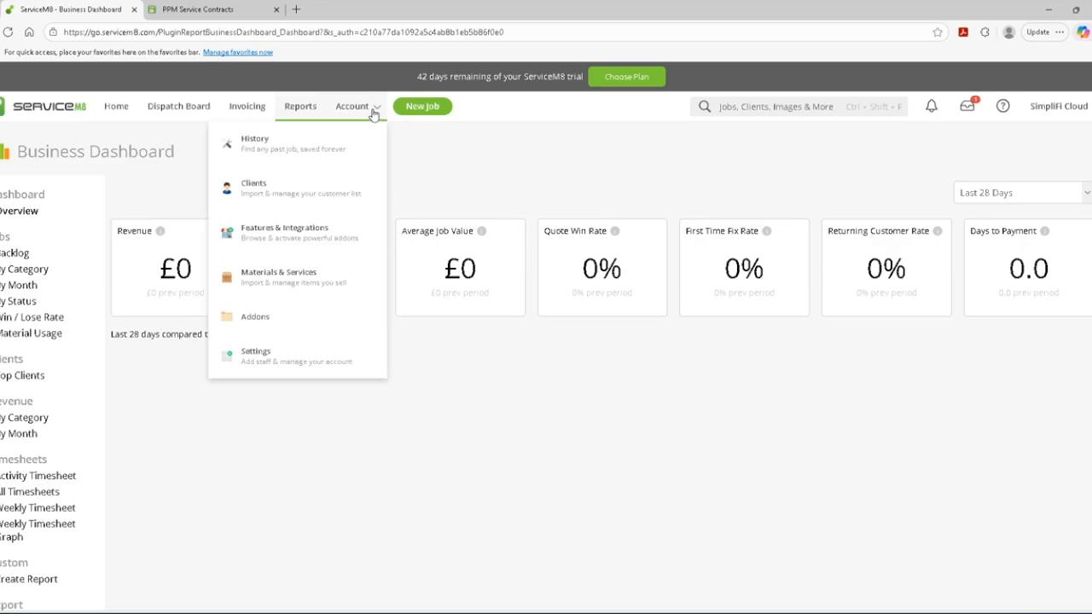
pyautogui.click(311, 357)
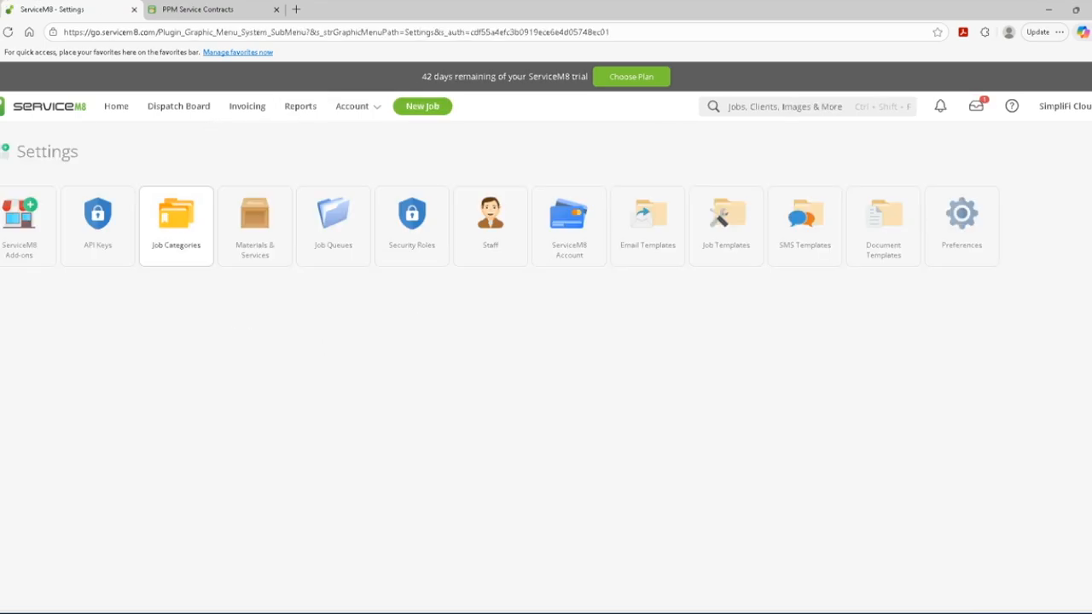
pyautogui.click(28, 243)
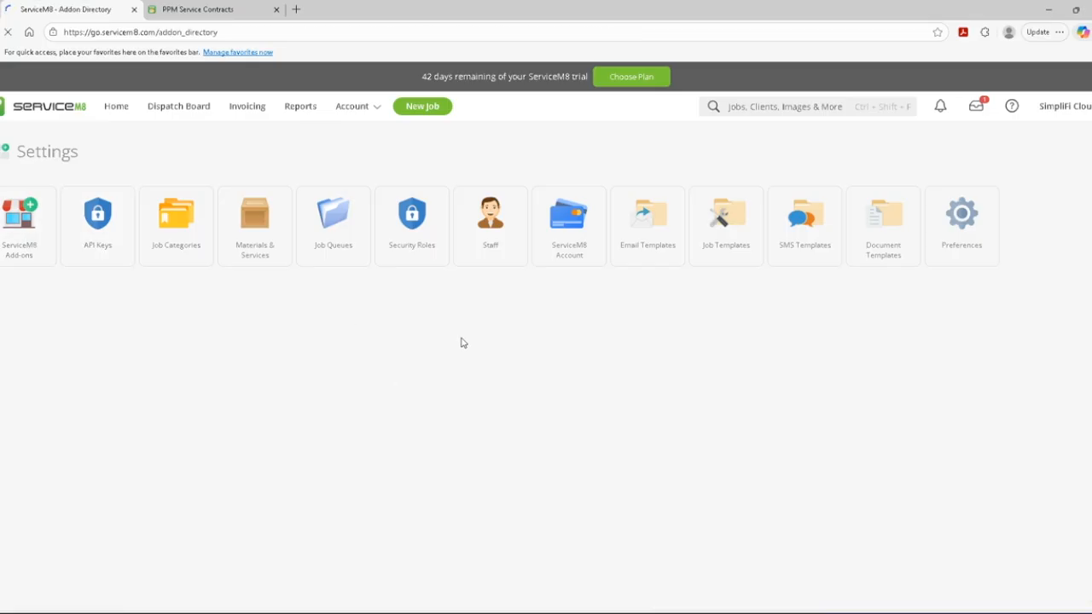
pyautogui.click(327, 231)
pyautogui.write('advan')
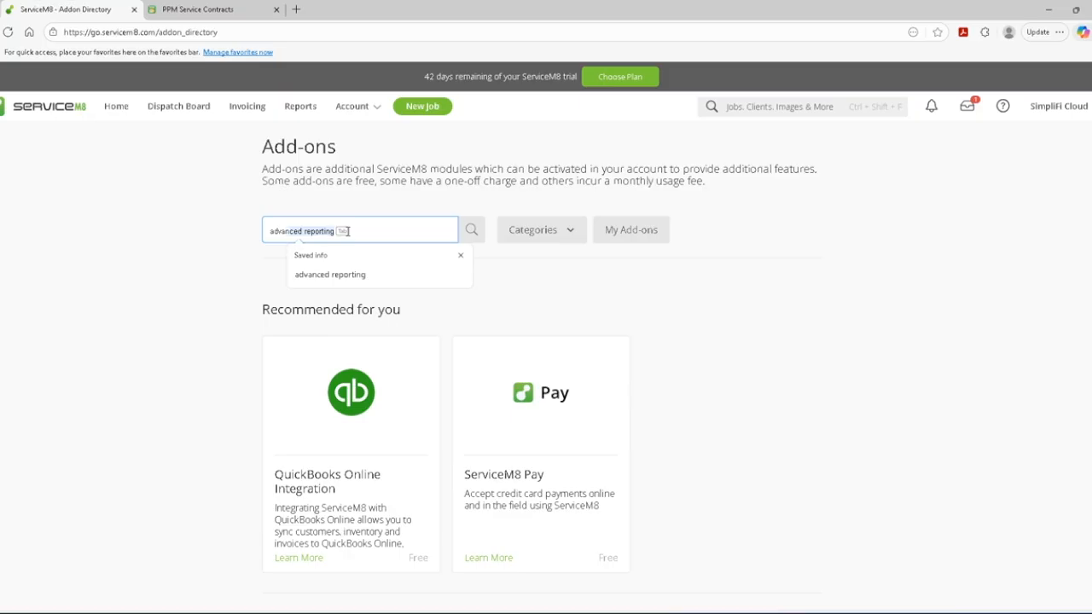
pyautogui.press('Tab')
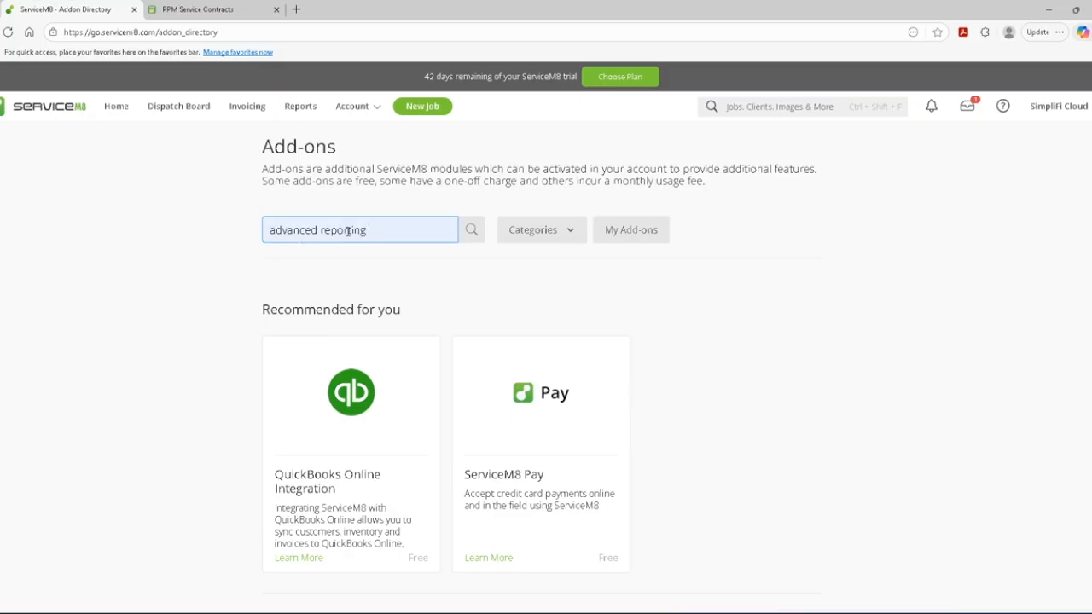
pyautogui.click(472, 230)
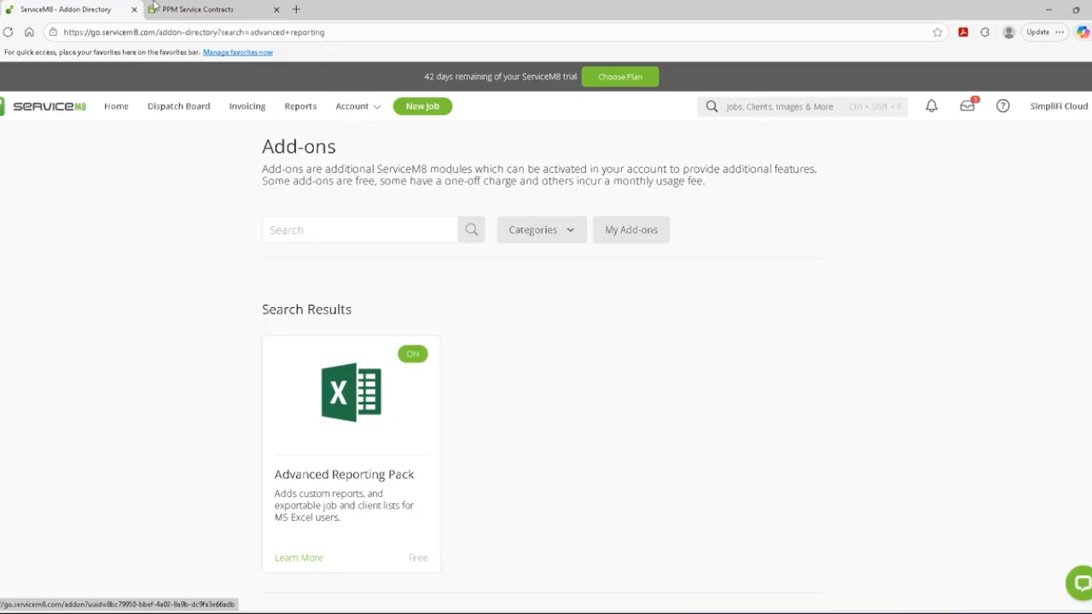
# Step: Export the Recurring Job List from the ServiceM8 reports as a CSV file
pyautogui.click(293, 109)
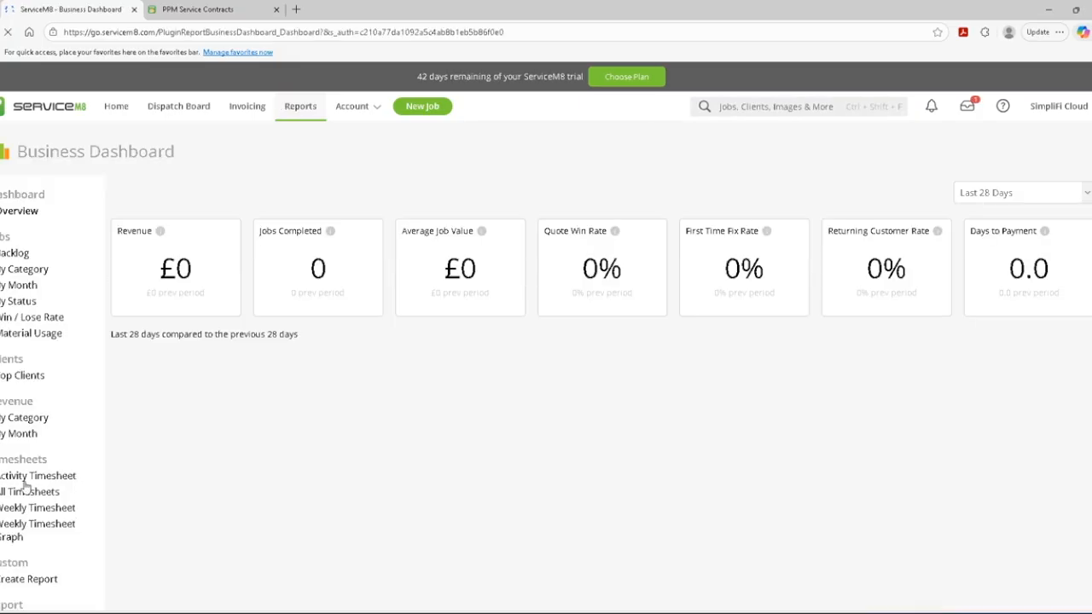
pyautogui.scroll(-1, 24, 476)
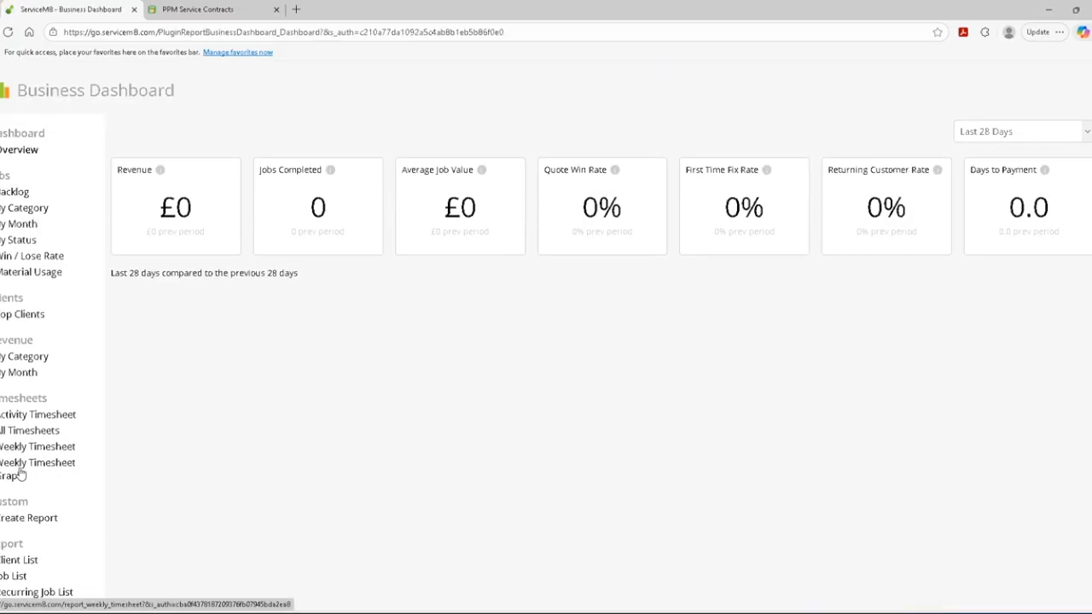
pyautogui.click(39, 595)
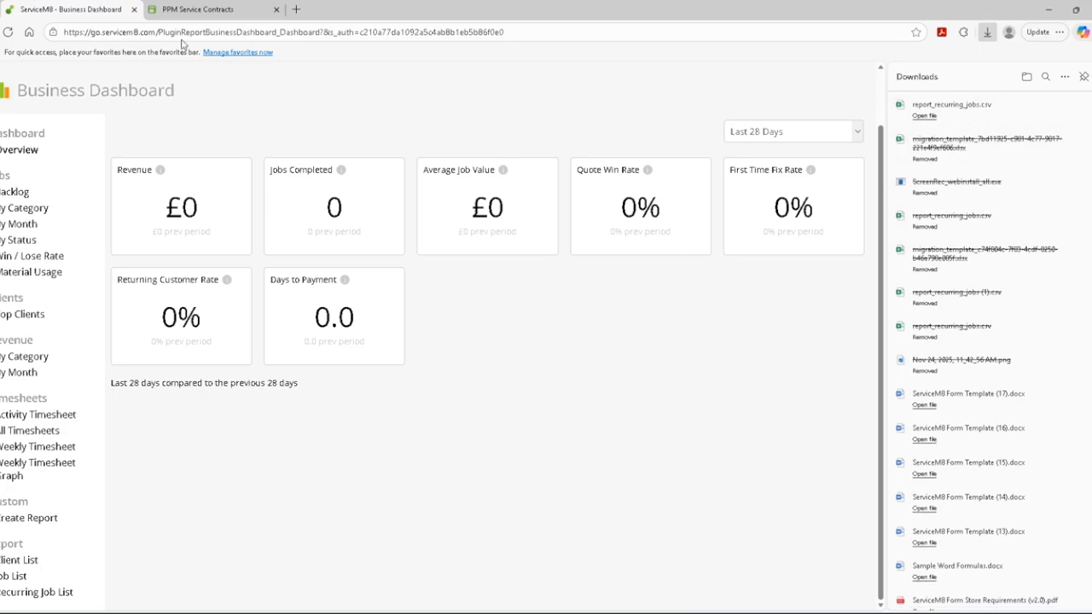
# Step: Switch to the PPM Service Contracts migration wizard, upload report_recurring_jobs.csv and continue to subject mapping
pyautogui.click(192, 10)
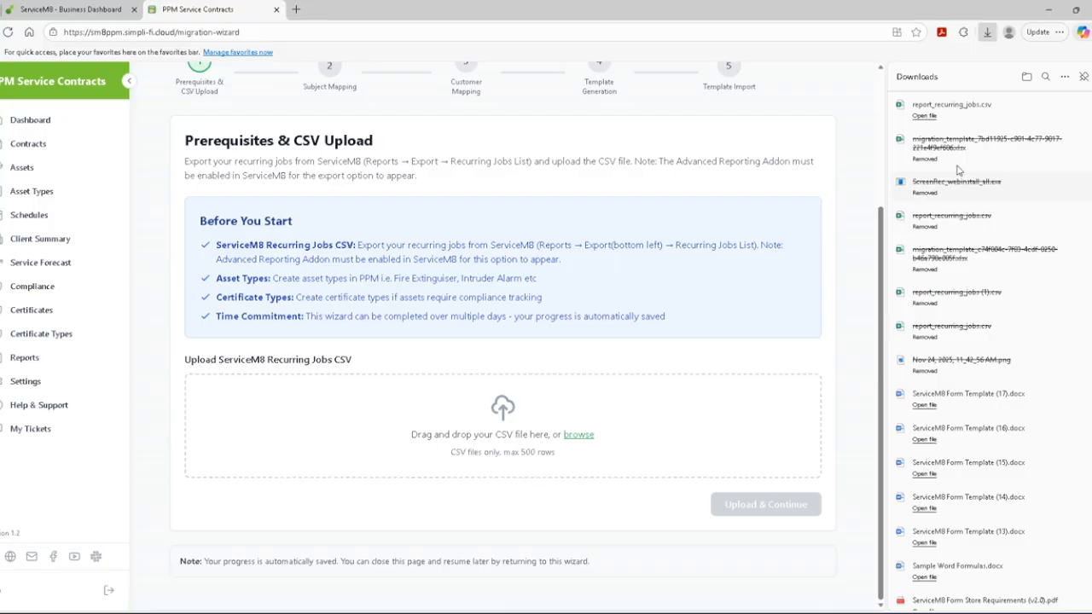
pyautogui.moveTo(971, 109); pyautogui.dragTo(478, 414)
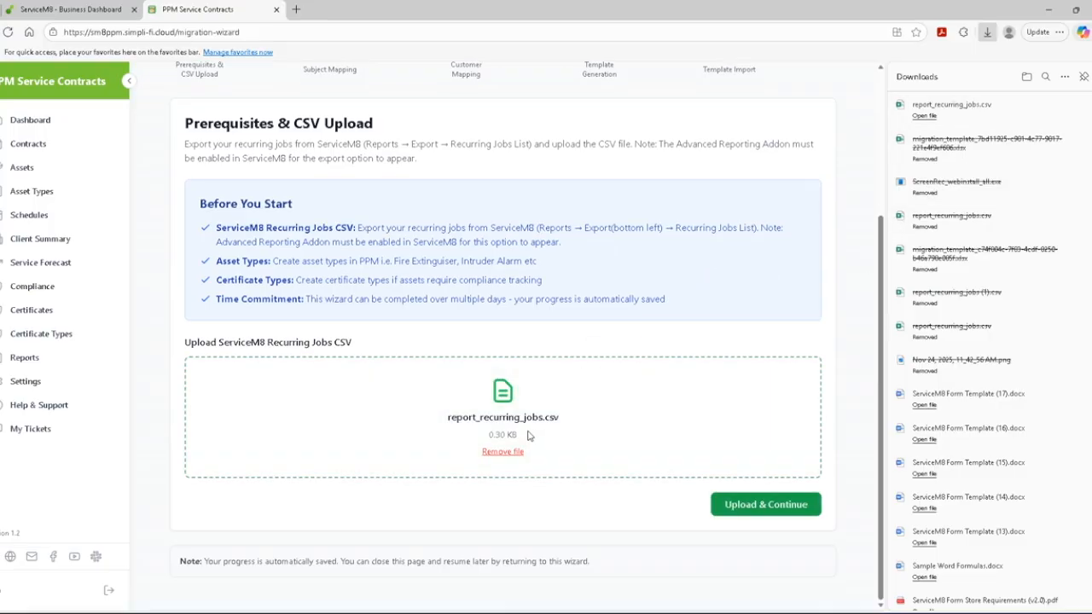
pyautogui.click(780, 507)
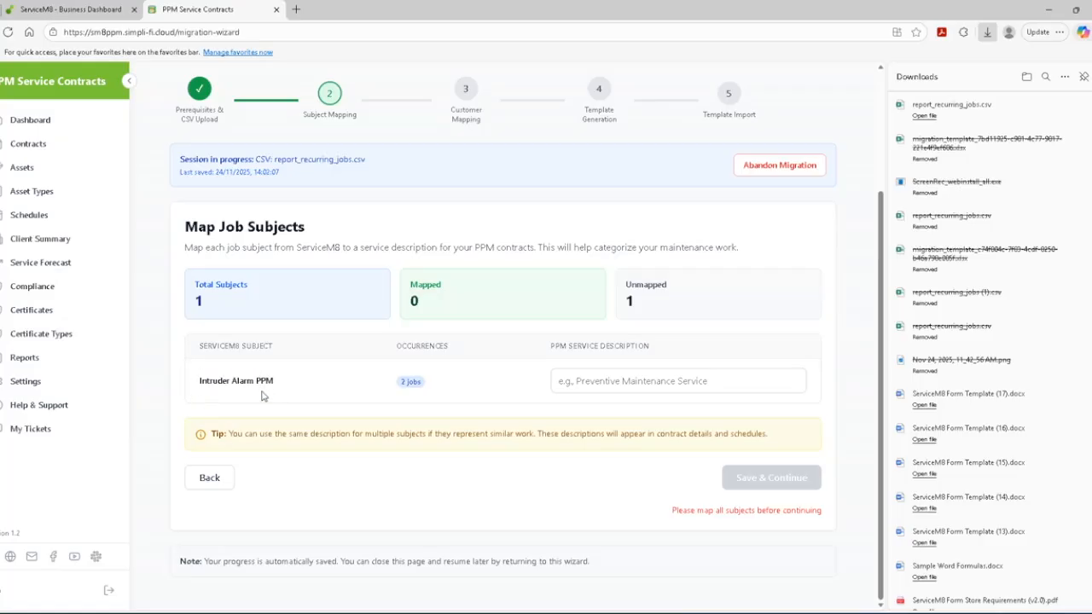
# Step: Switch to ServiceM8 to check its Dispatch Board, and return to the PPM wizard's subject mapping
pyautogui.click(46, 8)
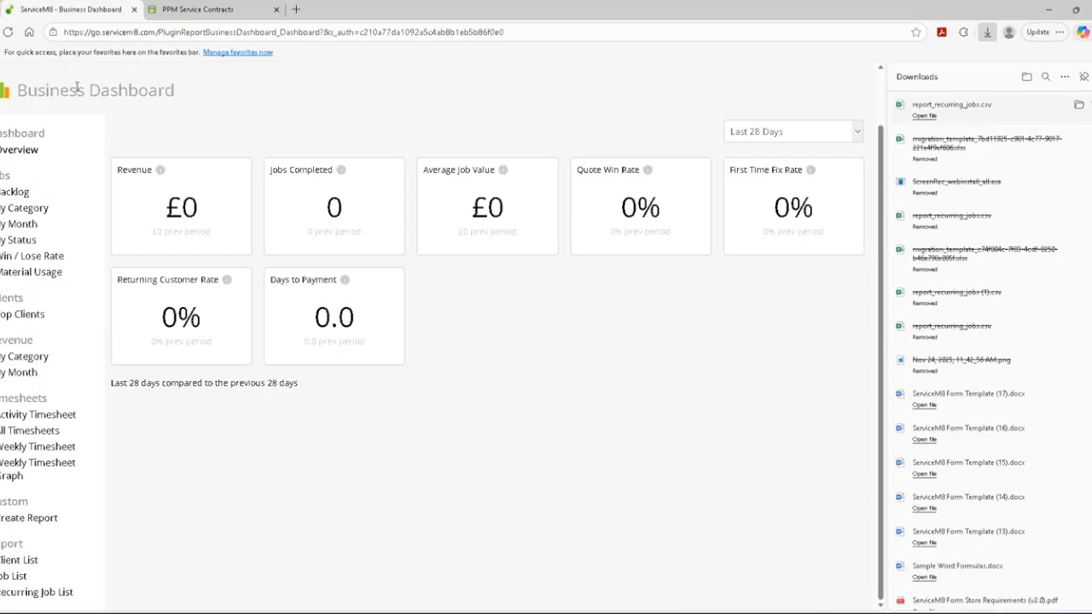
pyautogui.scroll(1, 135, 205)
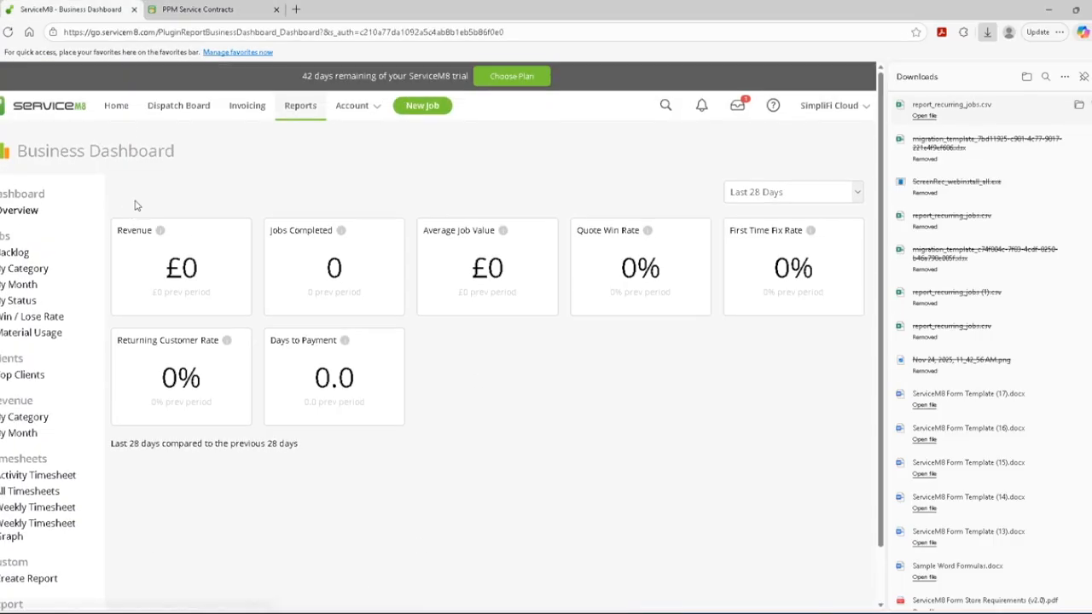
pyautogui.click(145, 112)
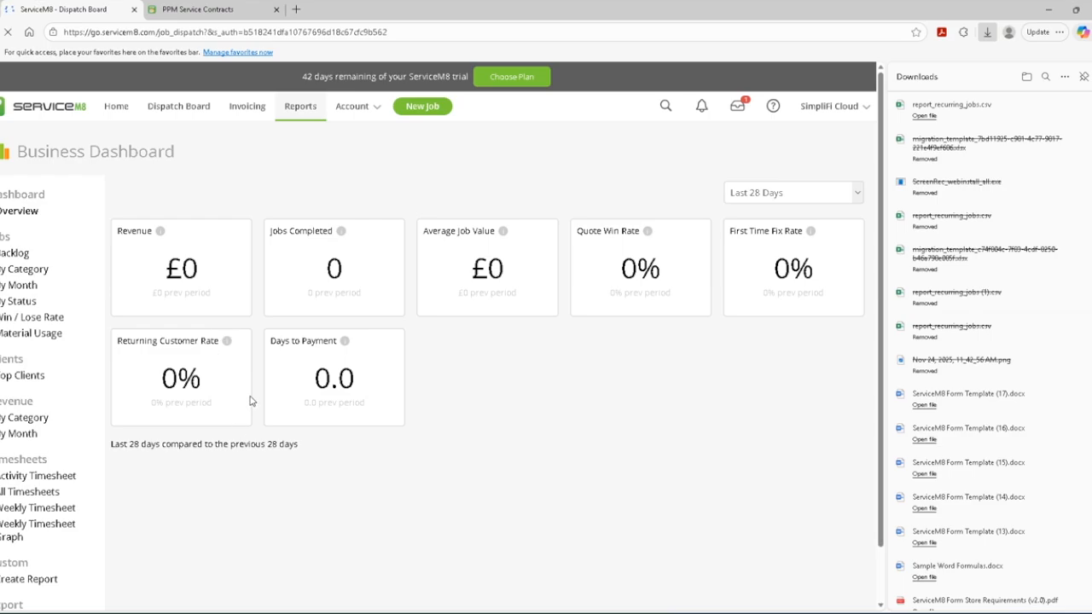
pyautogui.click(198, 10)
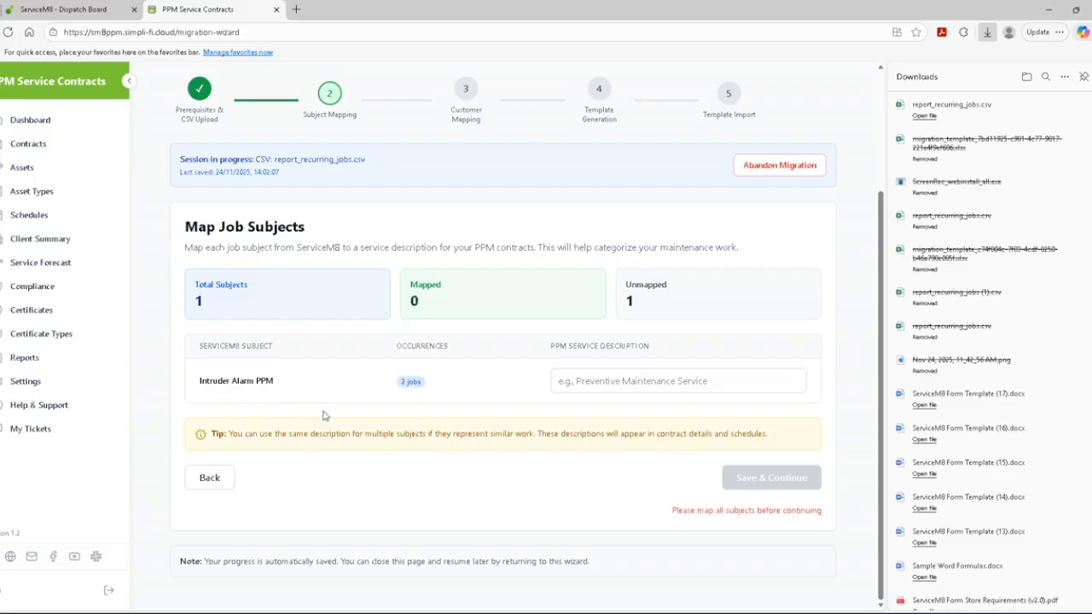
# Step: Map the Intruder Alarm PPM subject to the service description "Intruder Alarm PPM" and save the subject mapping
pyautogui.click(593, 381)
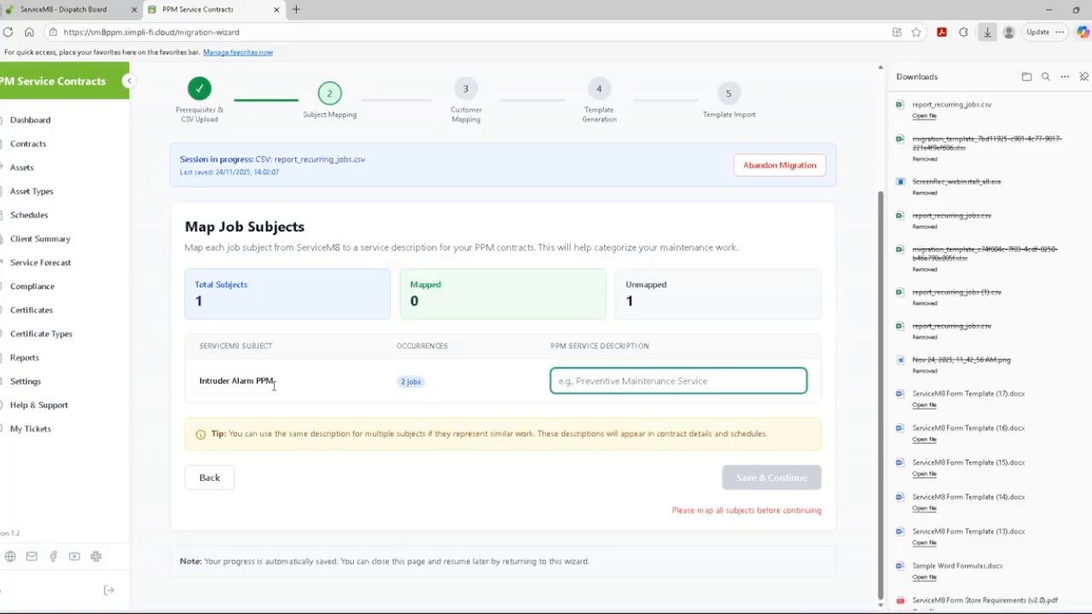
pyautogui.moveTo(274, 382); pyautogui.dragTo(200, 383)
pyautogui.hotkey('ctrl', 'c')
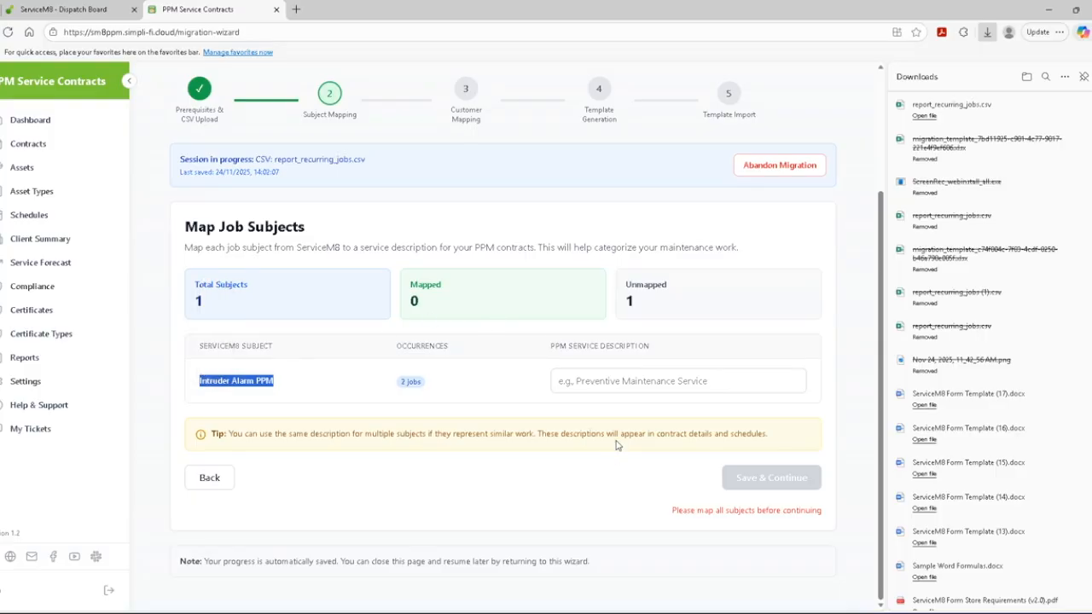
pyautogui.click(617, 384)
pyautogui.hotkey('ctrl', 'v')
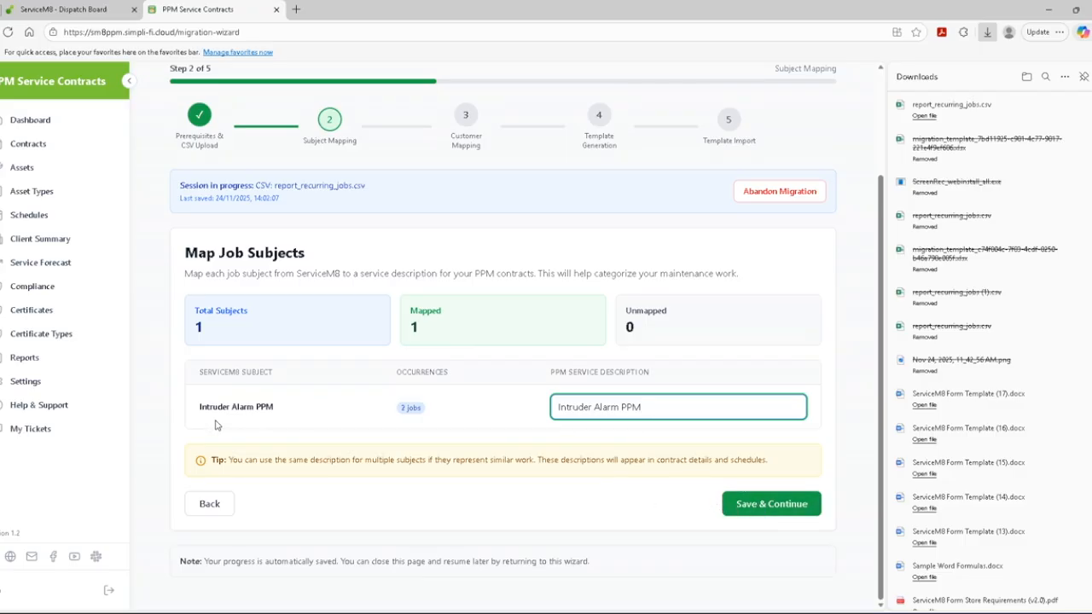
pyautogui.click(741, 502)
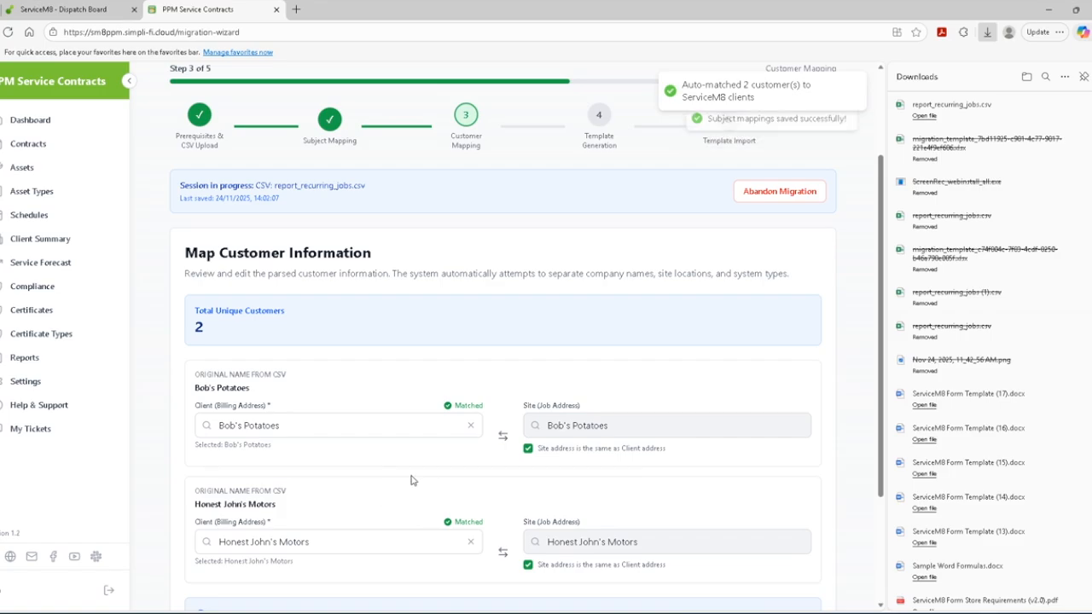
# Step: For the Bob's Potatoes customer, turn off using the client address as the site address and search the sites for "hon"
pyautogui.scroll(-1, 393, 401)
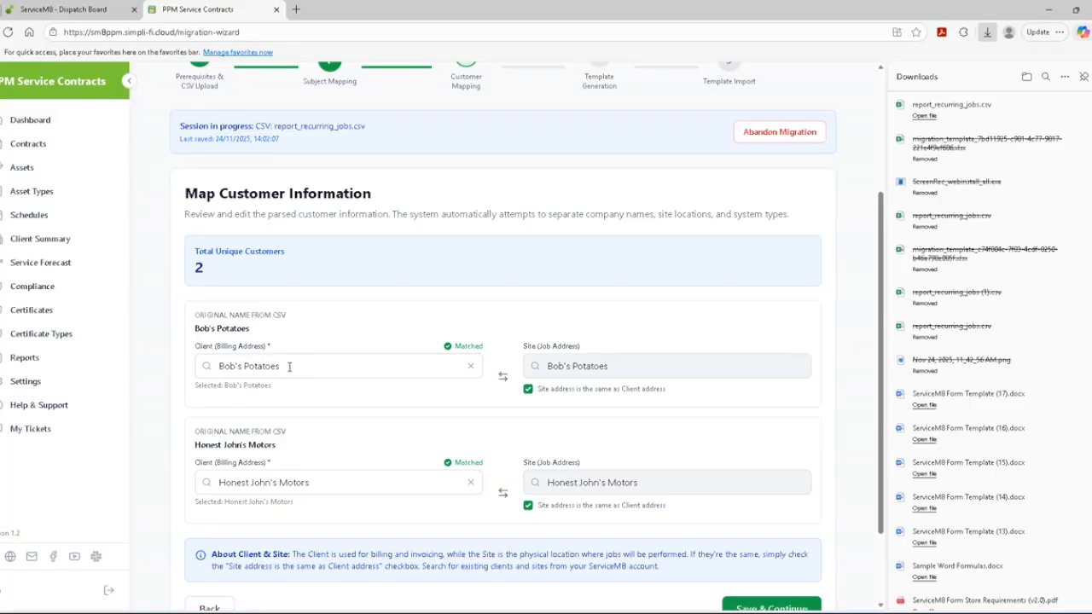
pyautogui.click(528, 389)
pyautogui.click(800, 366)
pyautogui.click(601, 368)
pyautogui.write('hon')
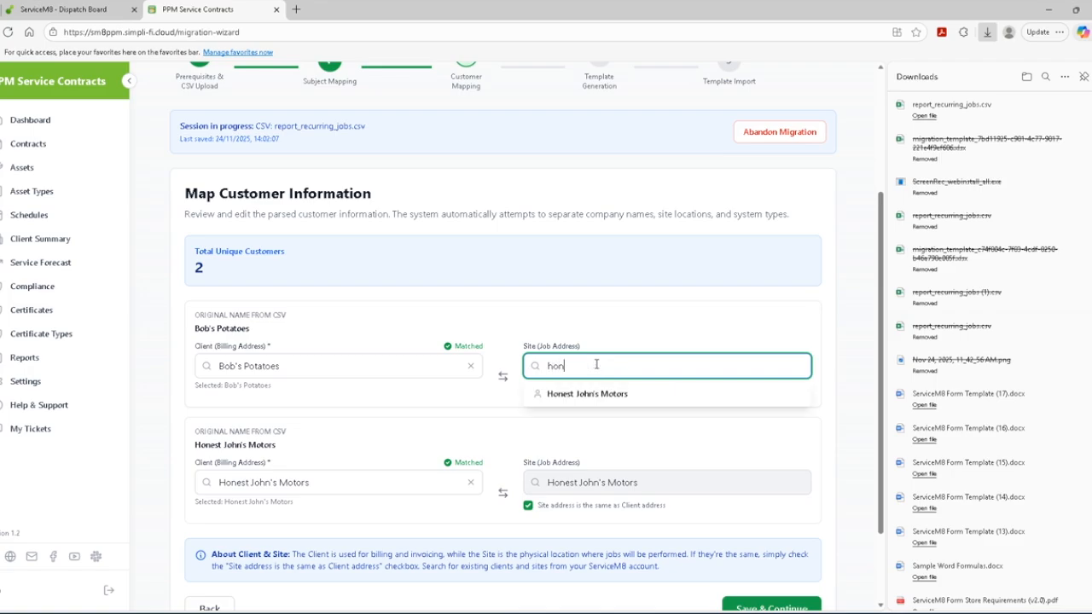
# Step: Change the Bob's Potatoes site search to "bob", select Bob's Potatoes as the site, and save the customer mappings
pyautogui.press('BackSpace')
pyautogui.press('BackSpace')
pyautogui.press('BackSpace')
pyautogui.write('bob')
pyautogui.click(592, 394)
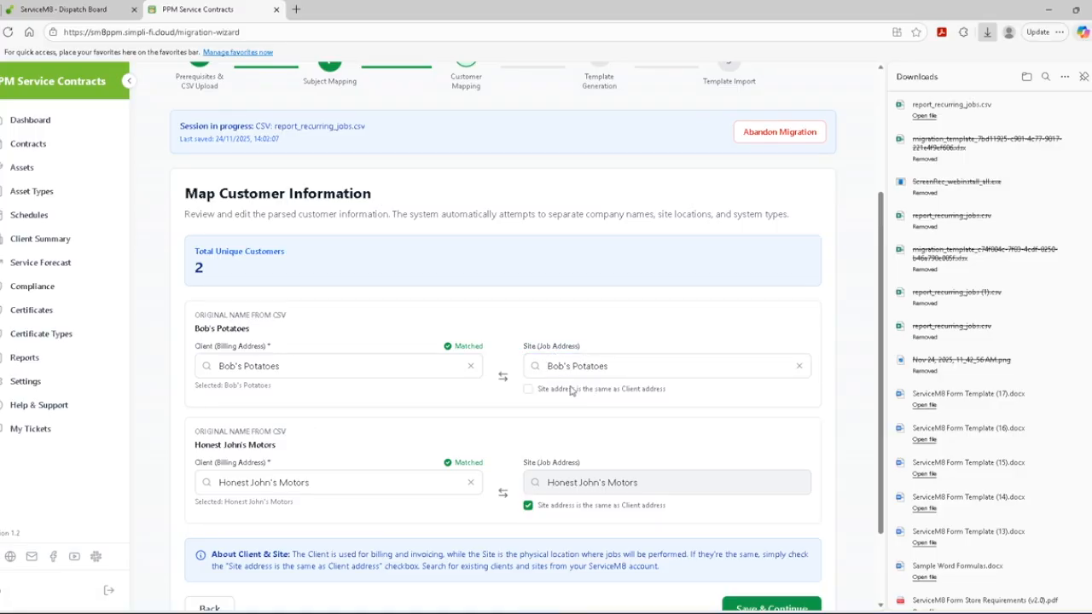
pyautogui.scroll(-2, 638, 484)
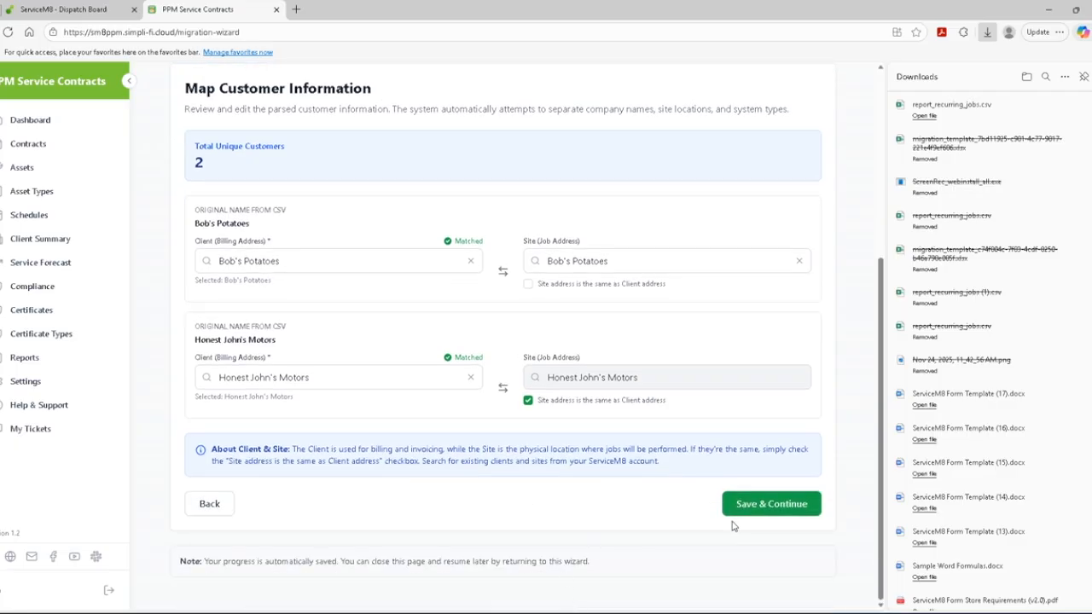
pyautogui.click(775, 505)
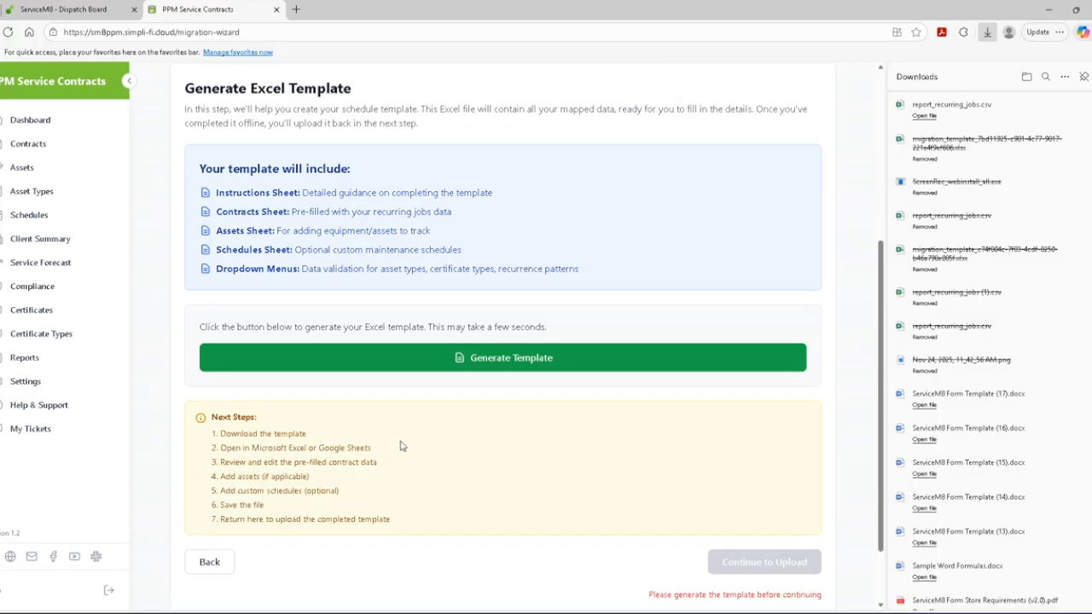
# Step: Generate the Excel migration template with the mapped data and download it
pyautogui.click(564, 370)
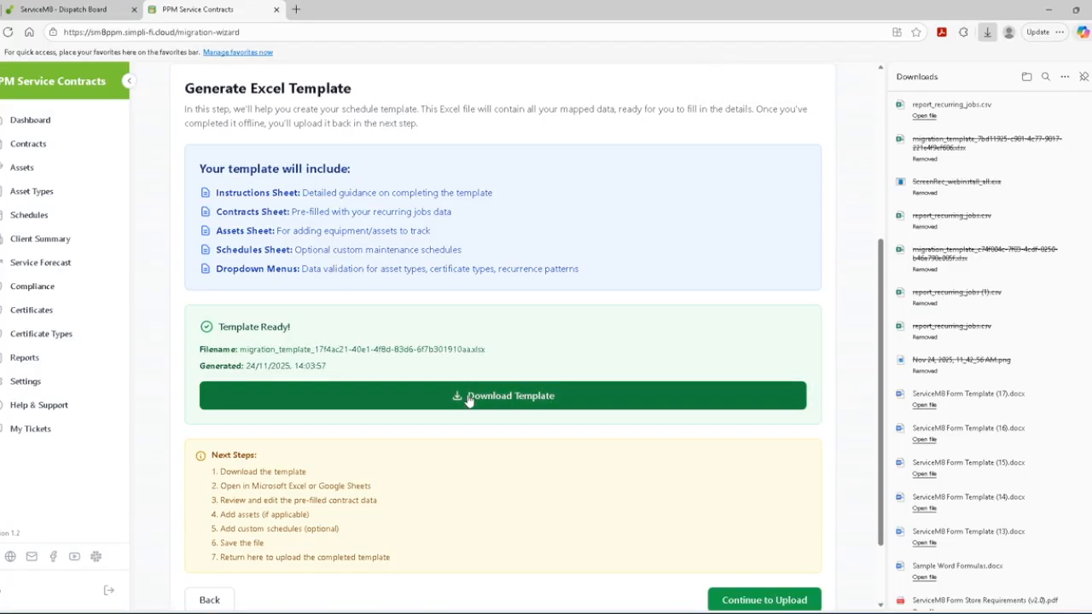
pyautogui.click(496, 406)
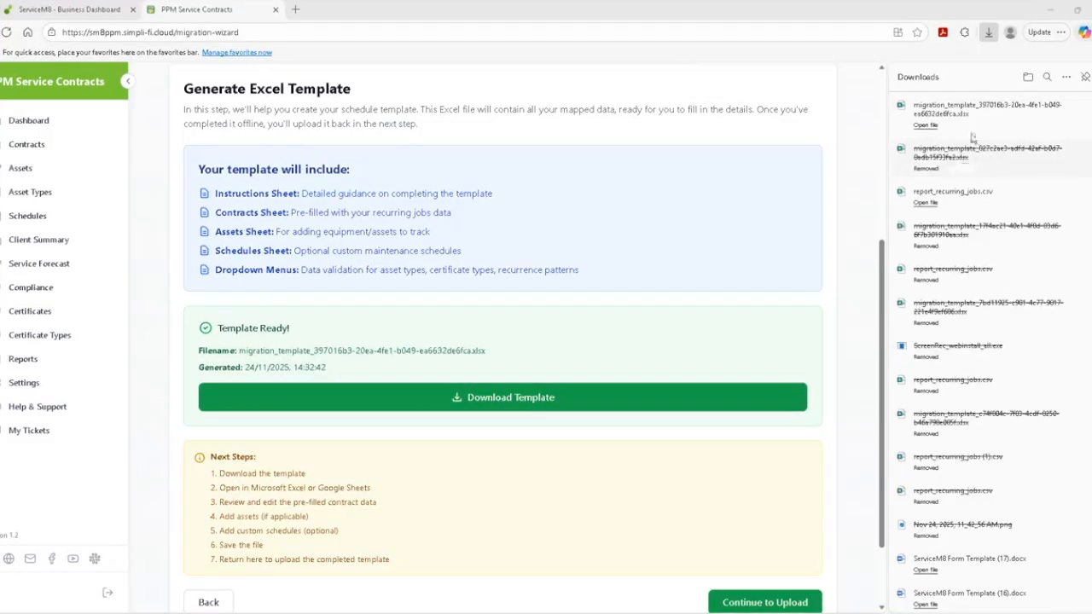
# Step: Open the newly downloaded migration template in Excel and look over its Contracts, Assets and Schedules sheets
pyautogui.click(947, 116)
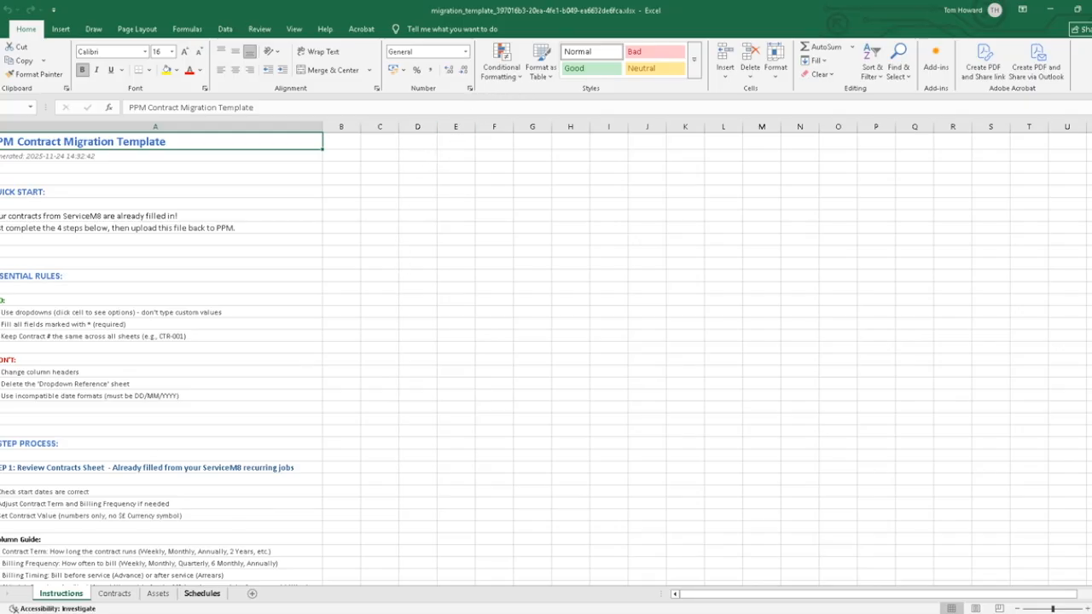
pyautogui.click(119, 597)
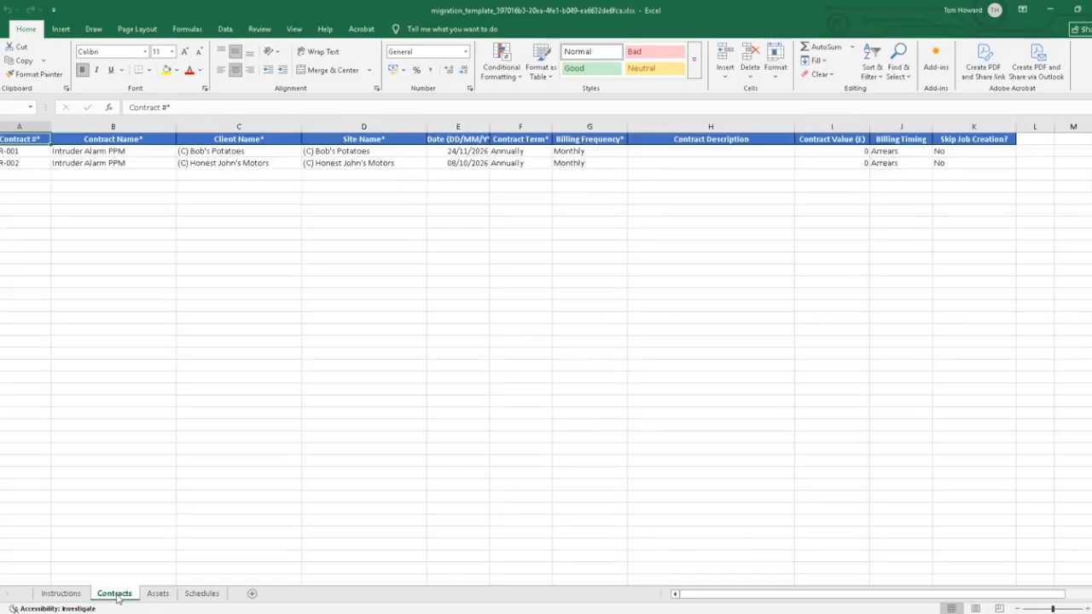
pyautogui.click(162, 598)
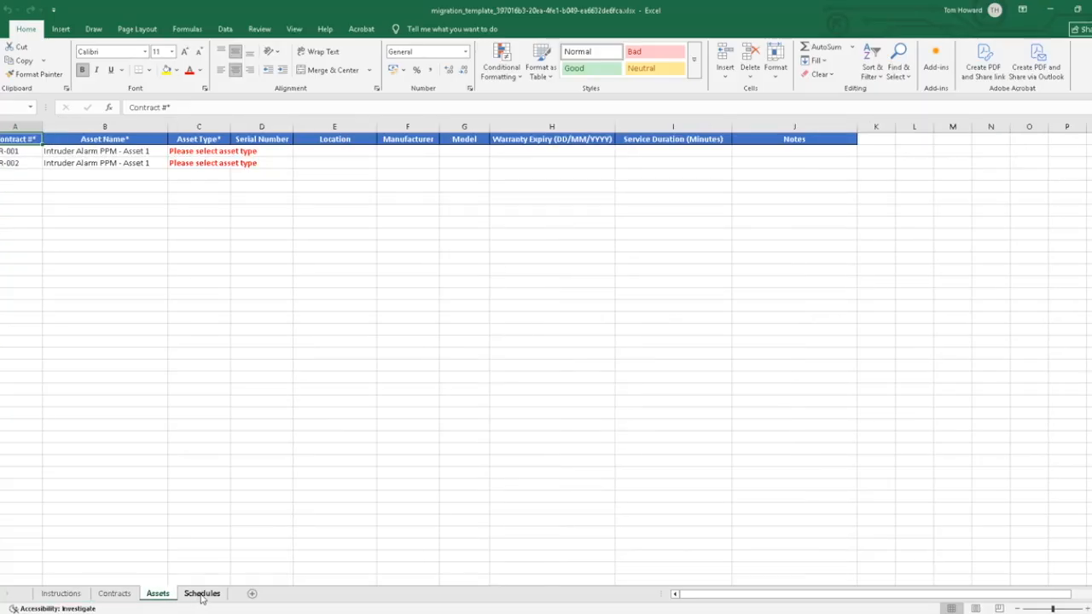
pyautogui.click(201, 596)
# Step: Read through the Instructions sheet, from the four-step process to the field reference and multi-asset schedule methods
pyautogui.click(67, 597)
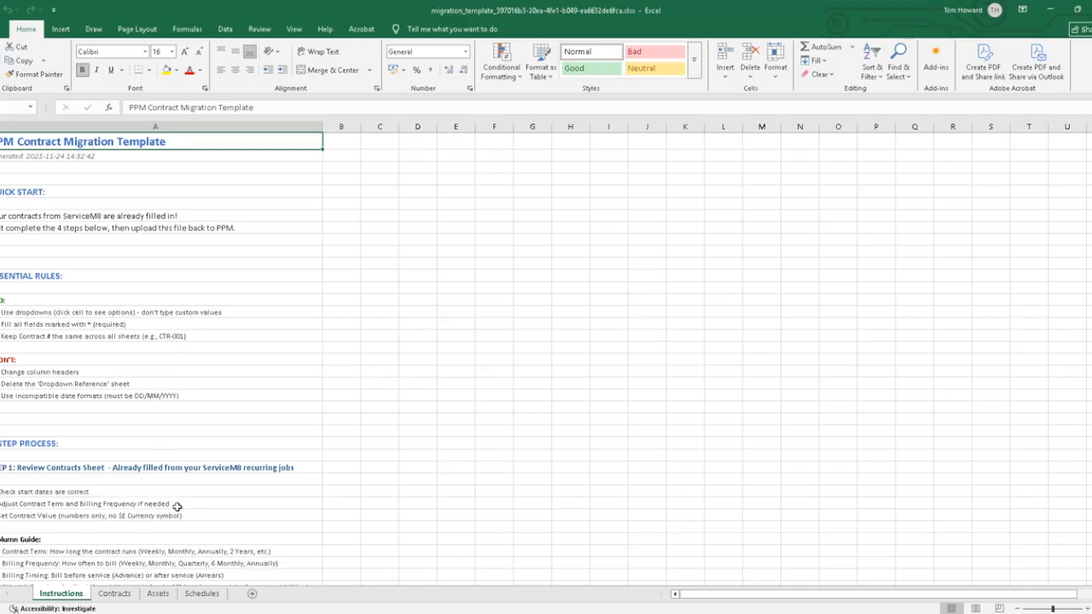
pyautogui.scroll(-4, 145, 371)
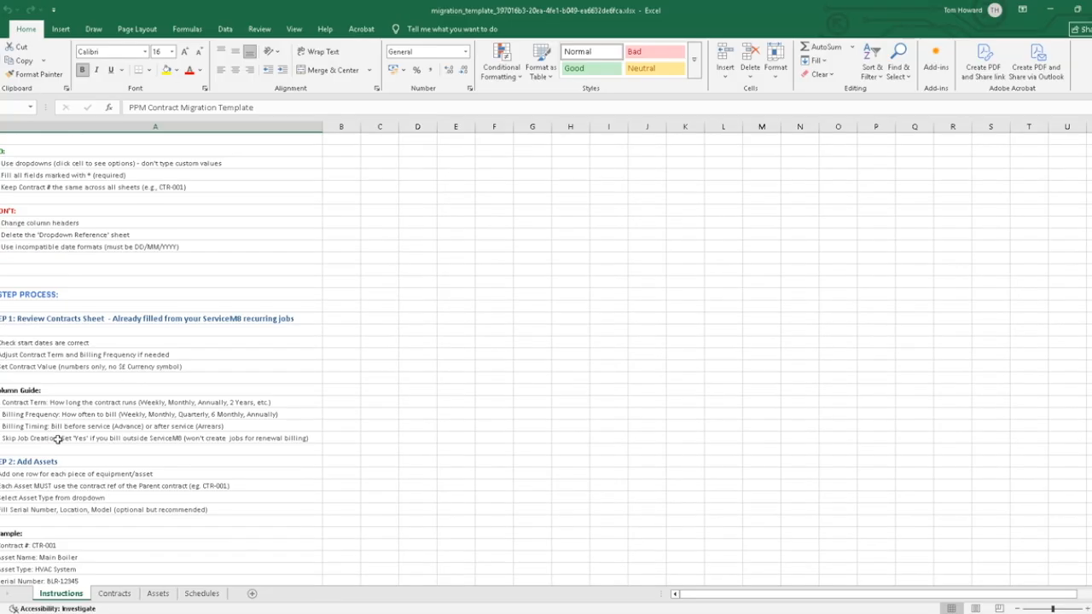
pyautogui.scroll(-3, 59, 440)
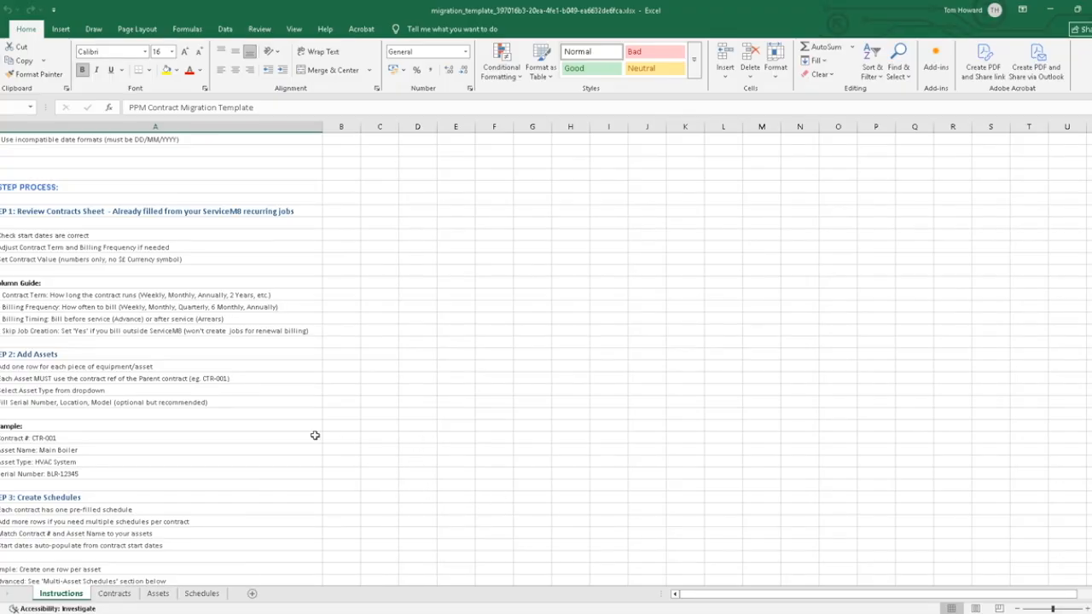
pyautogui.scroll(-2, 315, 434)
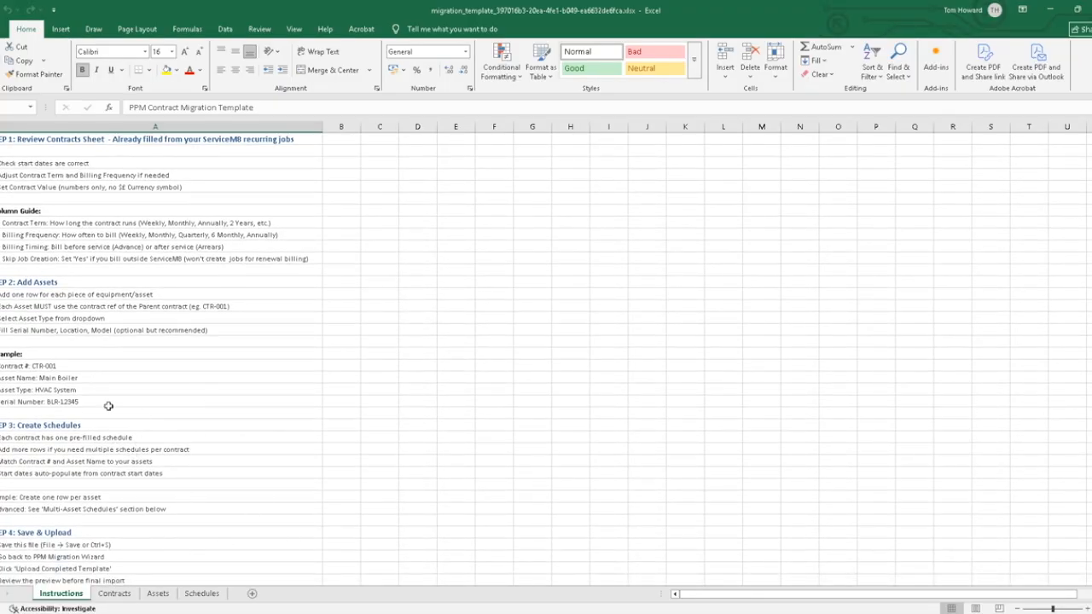
pyautogui.scroll(-5, 131, 570)
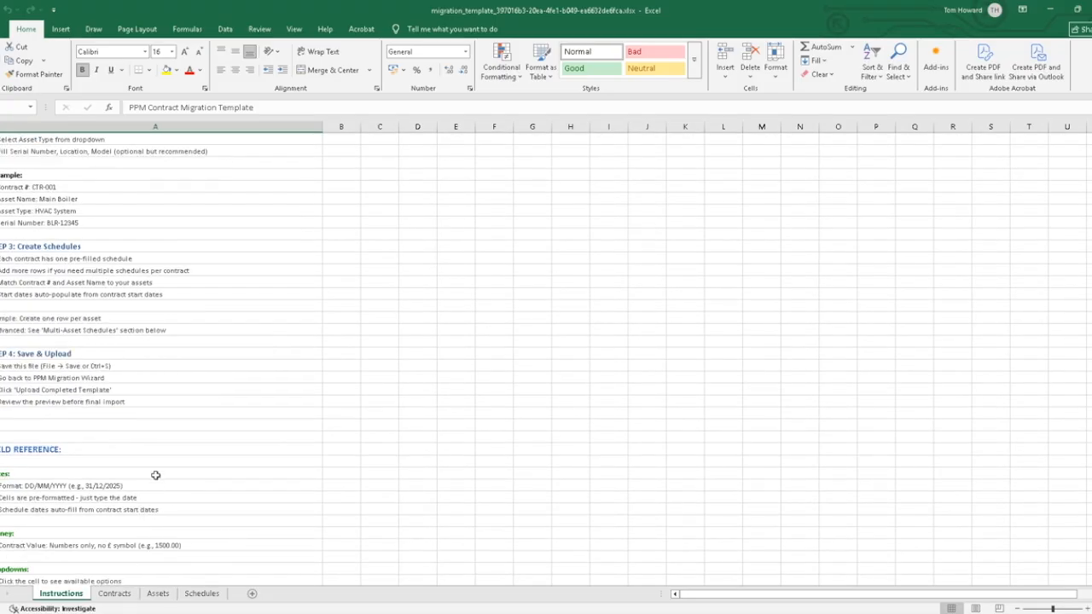
pyautogui.scroll(-3, 132, 538)
pyautogui.scroll(-4, 134, 500)
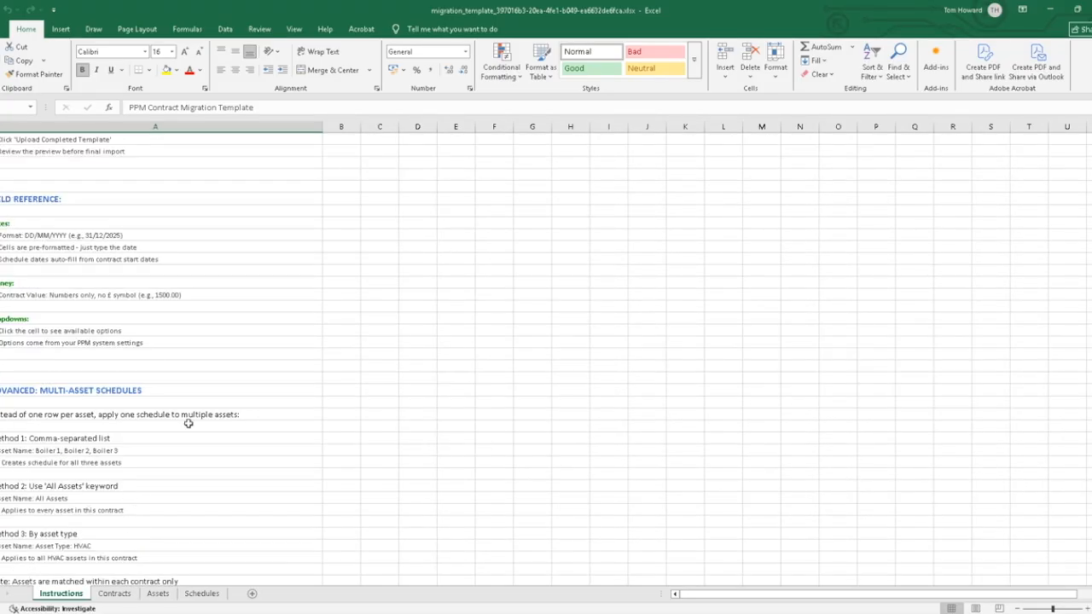
# Step: Compare the contract references across the Contracts, Assets and Schedules sheets
pyautogui.click(114, 594)
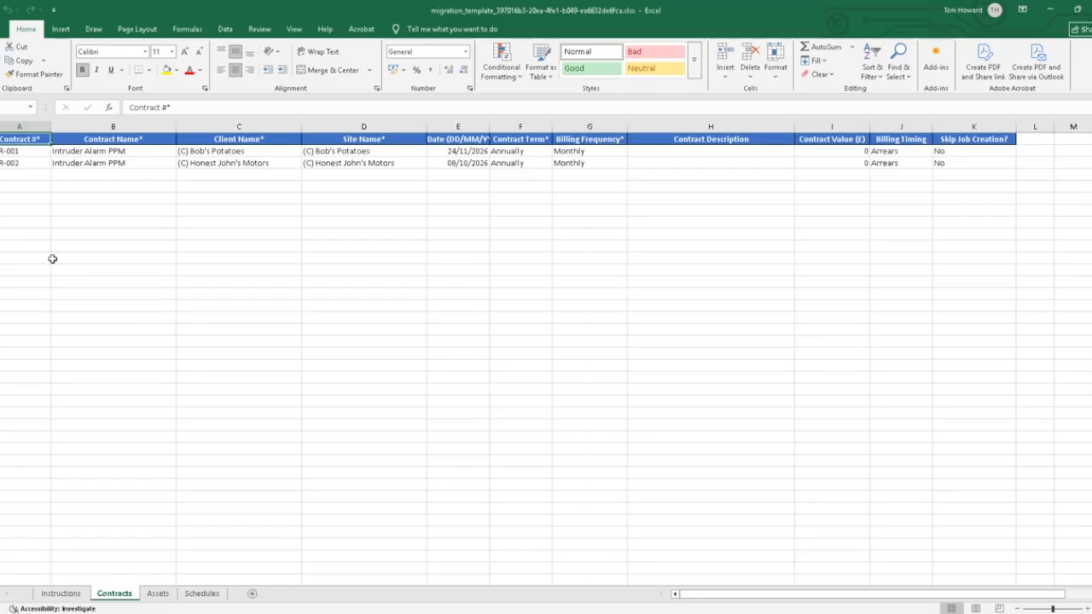
pyautogui.click(9, 151)
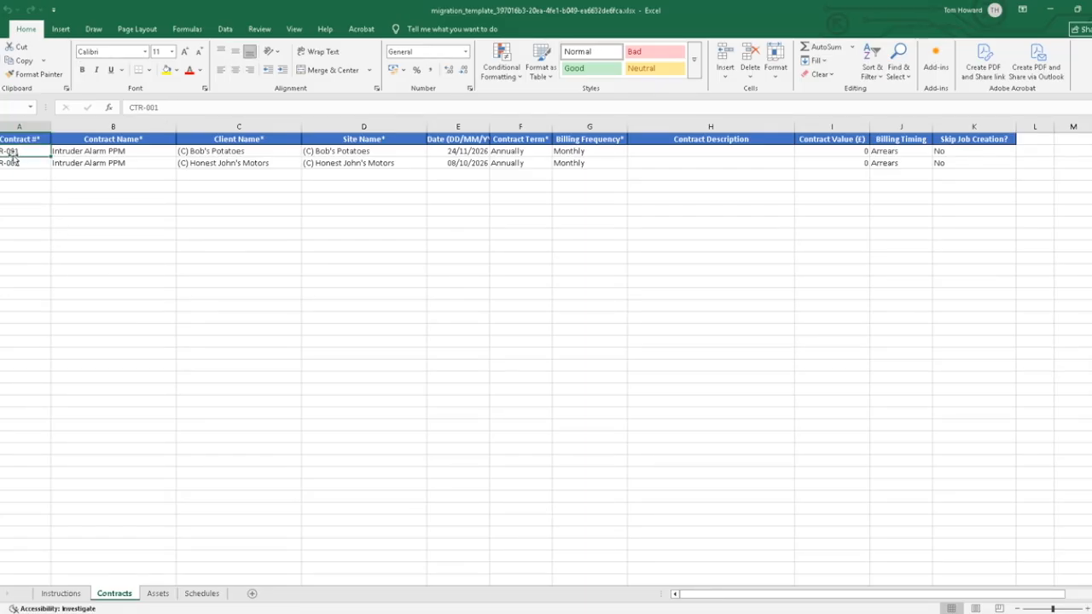
pyautogui.click(158, 596)
pyautogui.click(201, 594)
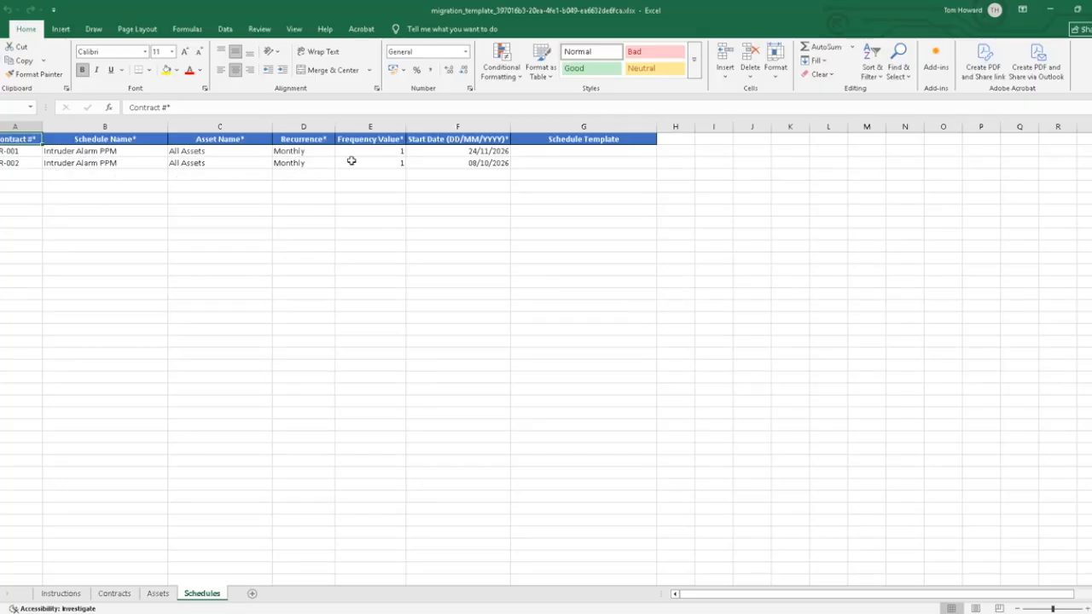
# Step: On the Contracts sheet, widen the start date column and set the Bob's Potatoes contract's start date to 24/11/2025
pyautogui.click(114, 593)
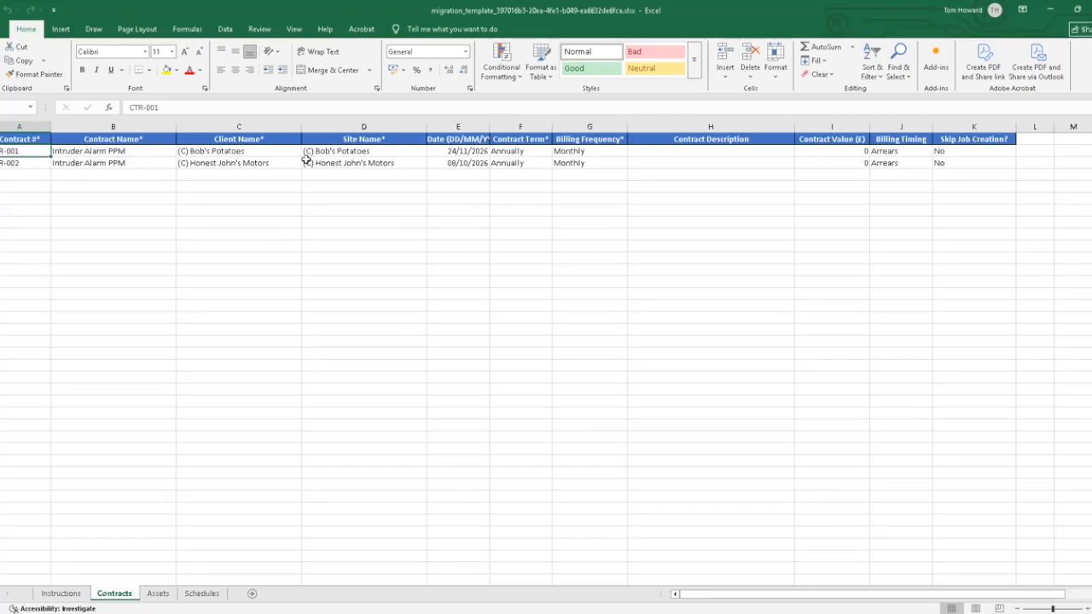
pyautogui.moveTo(488, 127); pyautogui.dragTo(511, 128)
pyautogui.click(505, 151)
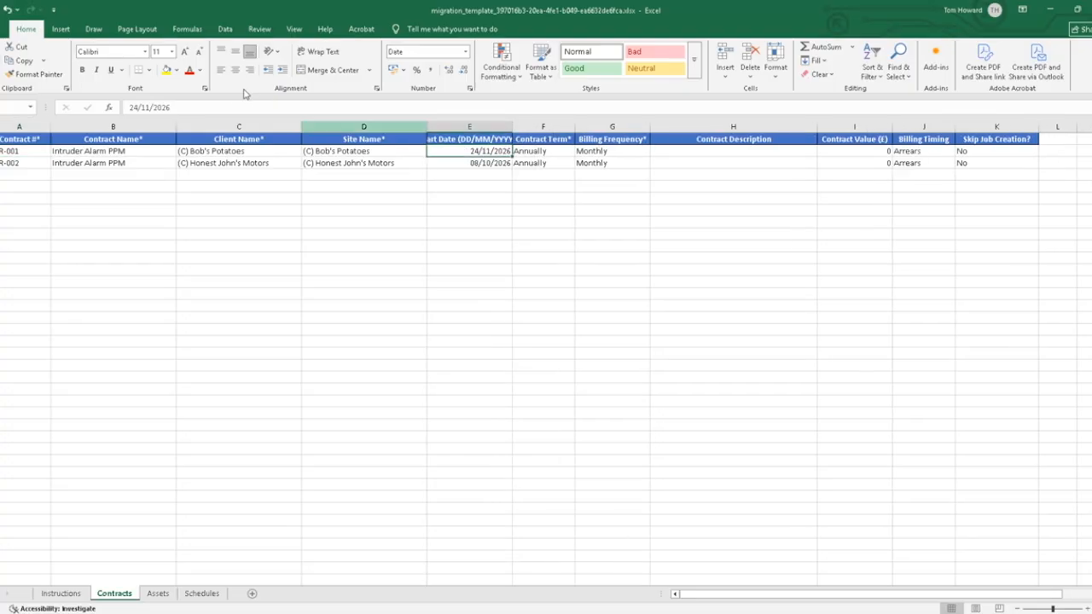
pyautogui.click(196, 107)
pyautogui.press('BackSpace')
pyautogui.write('5')
pyautogui.hotkey('ctrl', 'Return')
# Step: Set the Honest John's Motors contract's start date to 08/10/2025
pyautogui.click(484, 163)
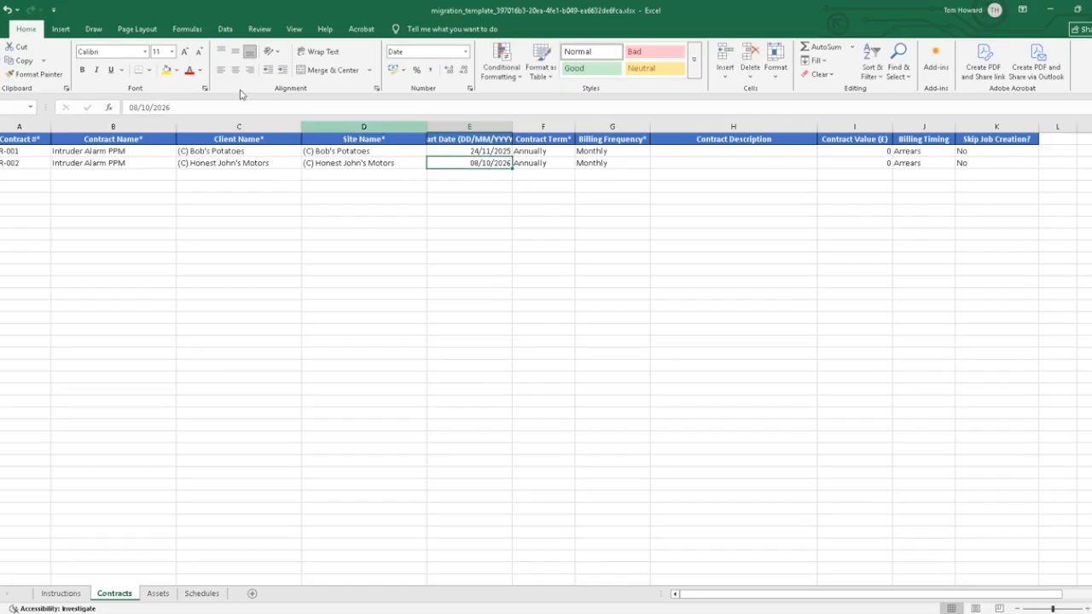
pyautogui.click(246, 109)
pyautogui.press('BackSpace')
pyautogui.write('5')
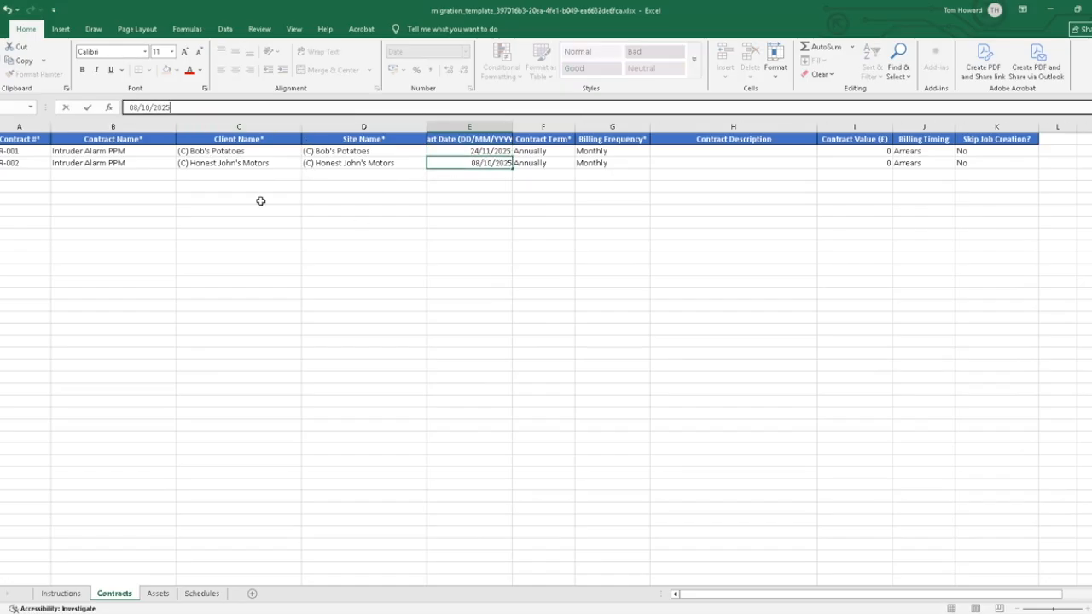
pyautogui.click(337, 259)
# Step: Set the billing frequency to Annually for both the Bob's Potatoes and Honest John's Motors contracts
pyautogui.click(530, 151)
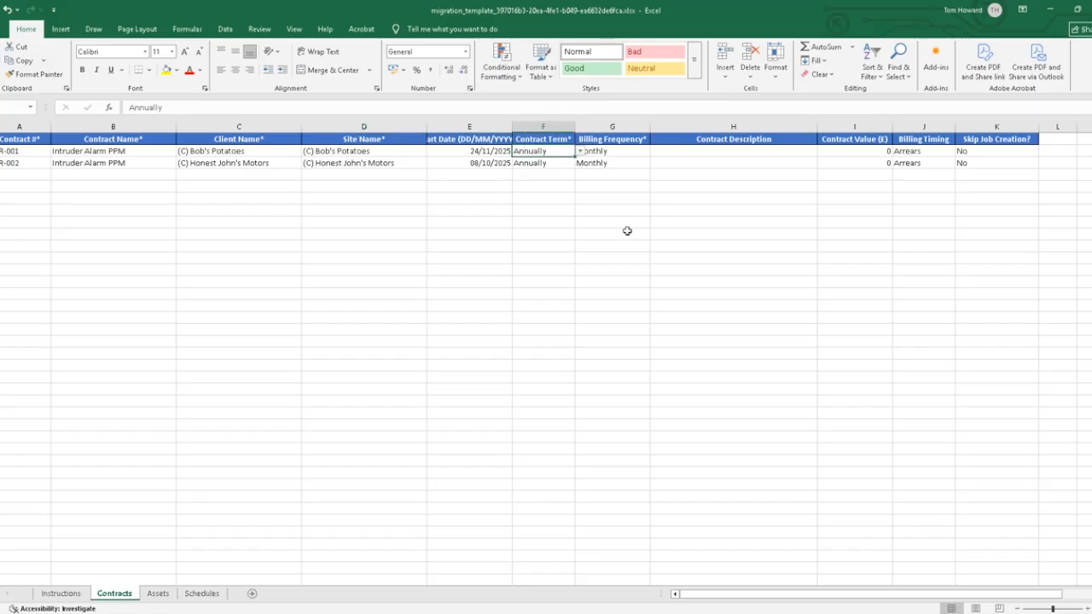
pyautogui.click(618, 151)
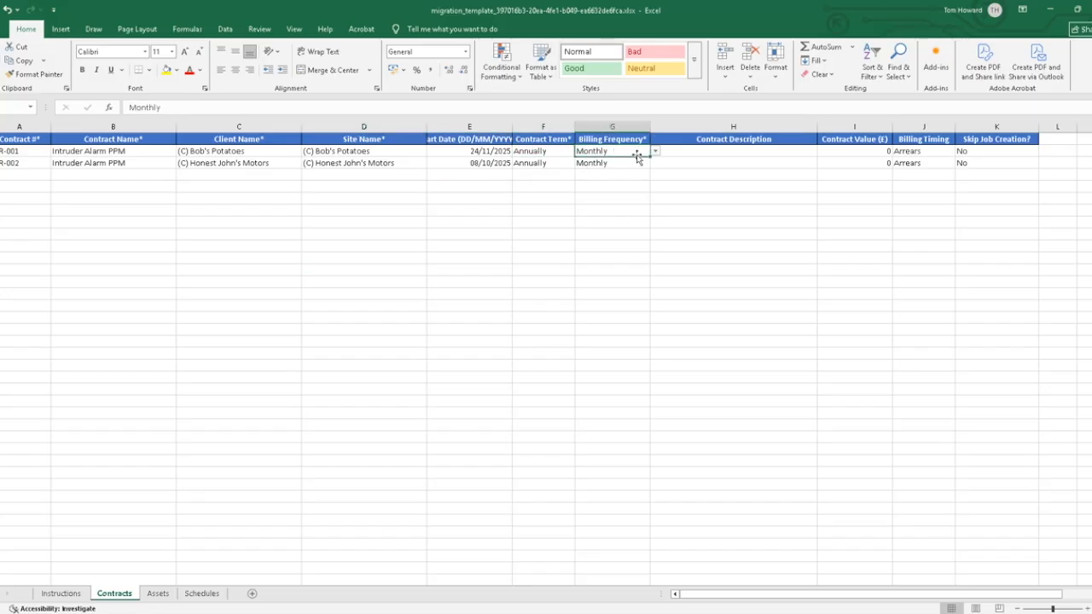
pyautogui.click(655, 152)
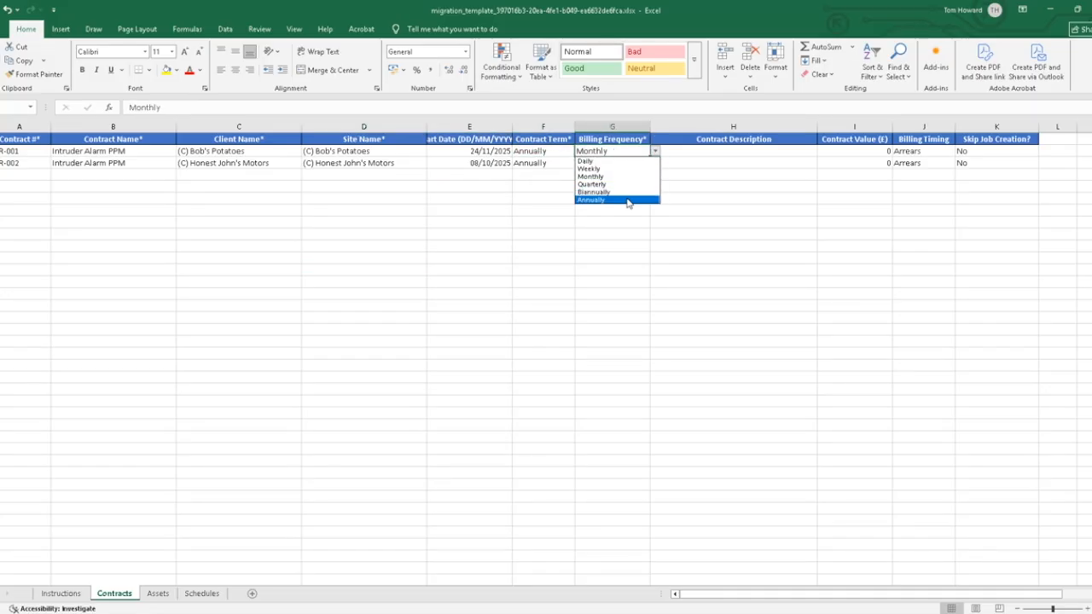
pyautogui.click(629, 199)
pyautogui.click(636, 163)
pyautogui.click(655, 163)
pyautogui.click(625, 210)
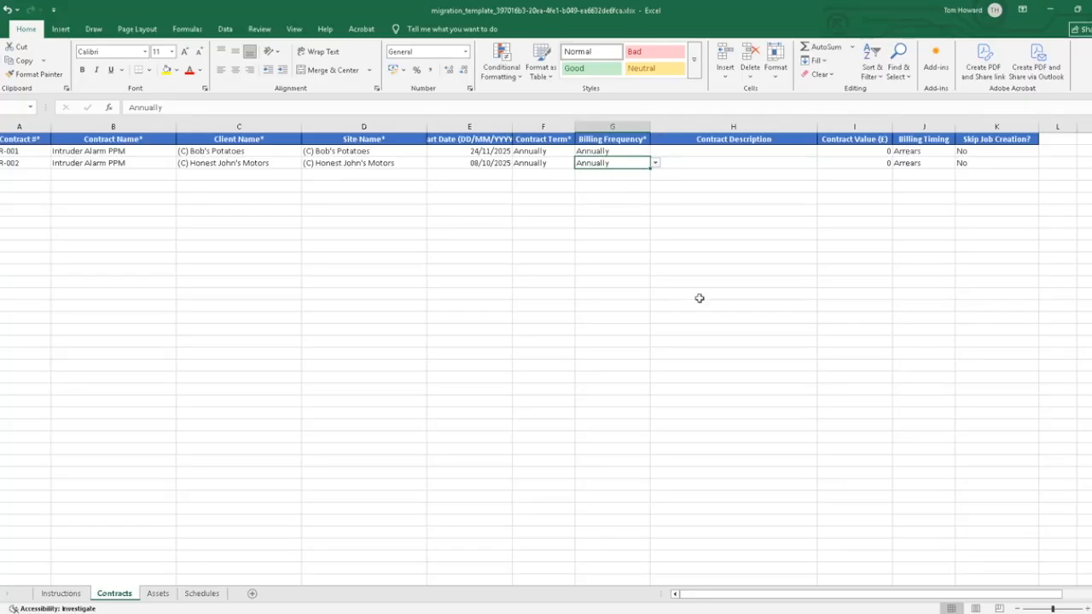
# Step: Enter contract values of 67 for Bob's Potatoes and 45 for Honest John's Motors
pyautogui.click(843, 151)
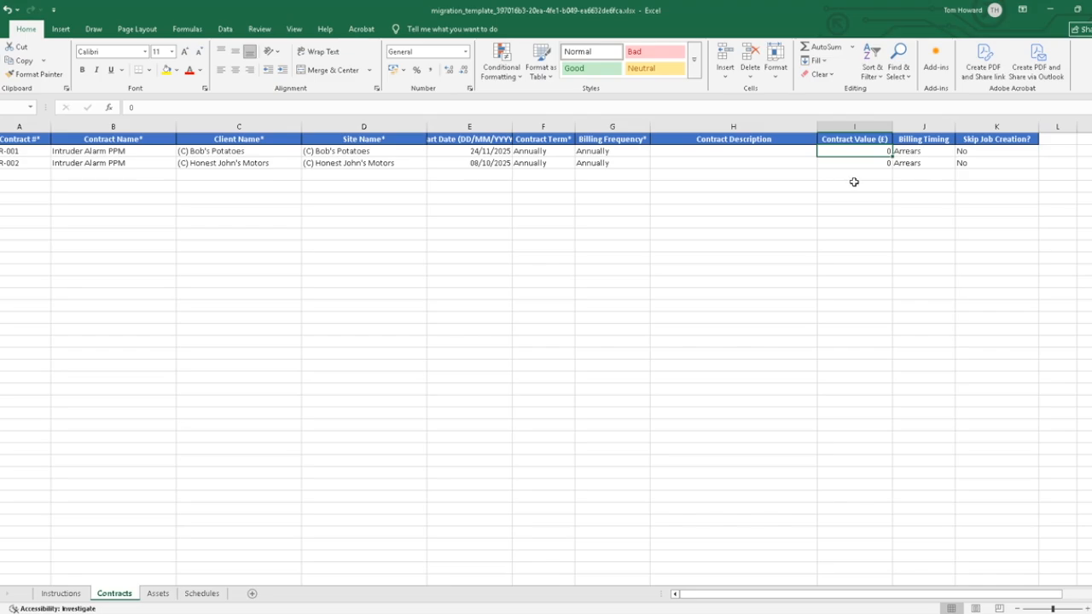
pyautogui.write('67')
pyautogui.click(877, 167)
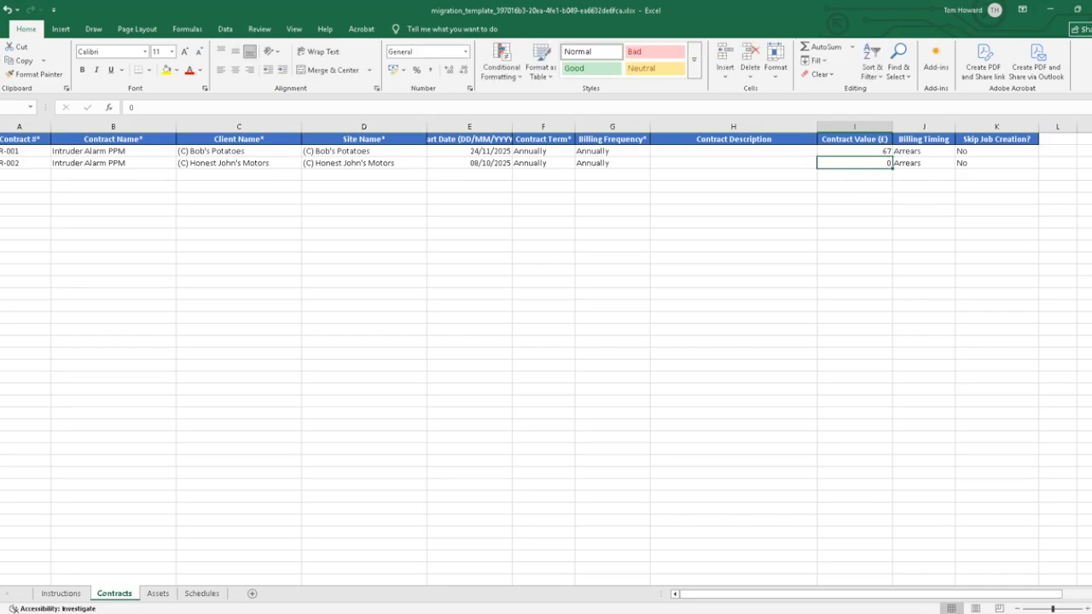
pyautogui.write('45')
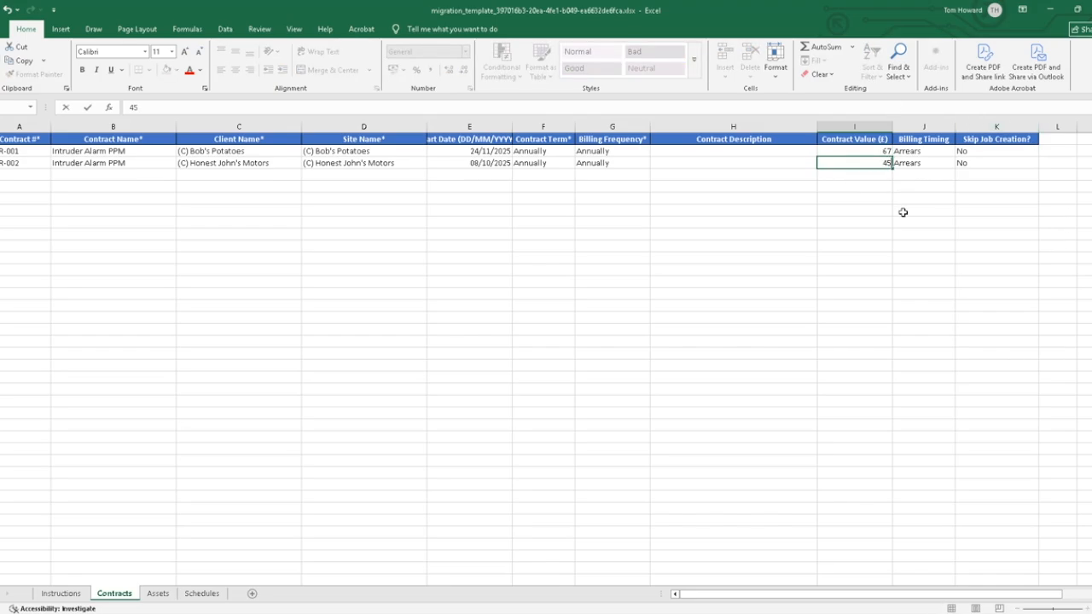
pyautogui.click(926, 198)
# Step: Check the Billing Timing options for the Bob's Potatoes contract and set its Skip Job Creation value to Yes
pyautogui.click(930, 151)
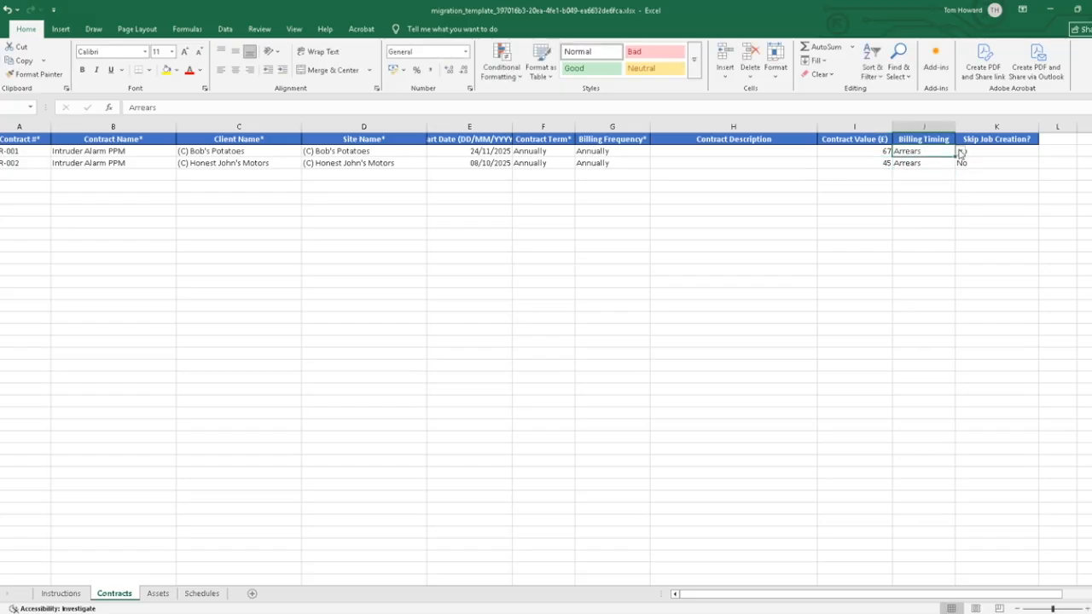
pyautogui.click(961, 152)
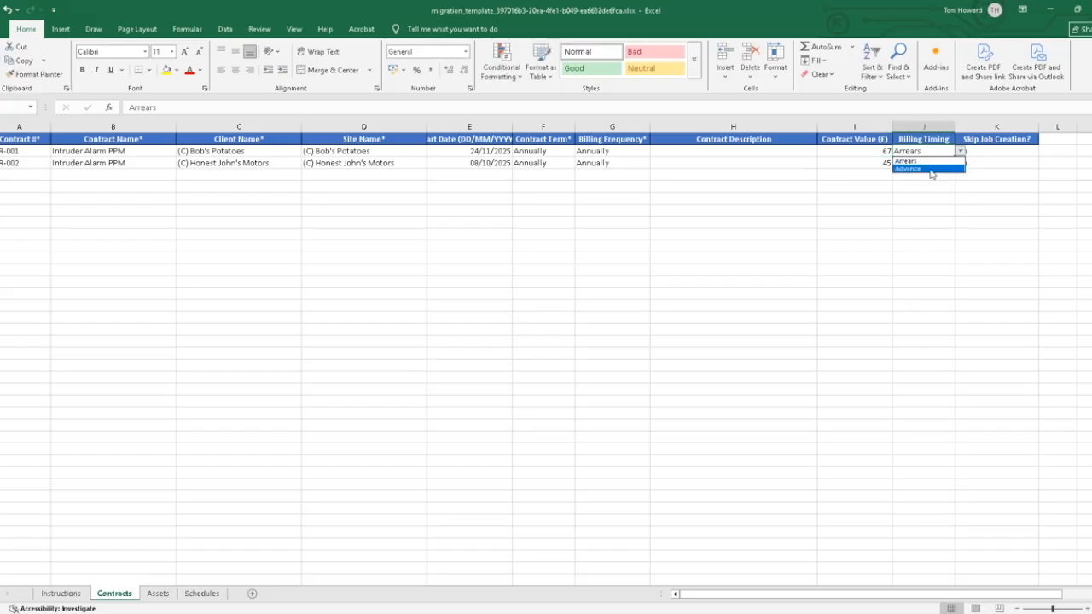
pyautogui.press('Escape')
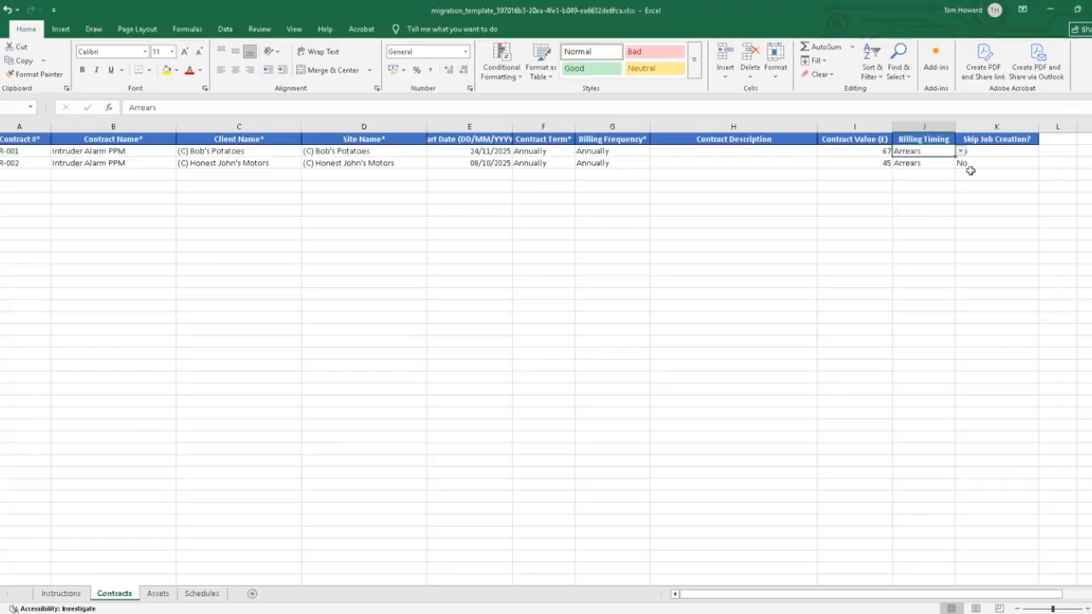
pyautogui.click(1013, 156)
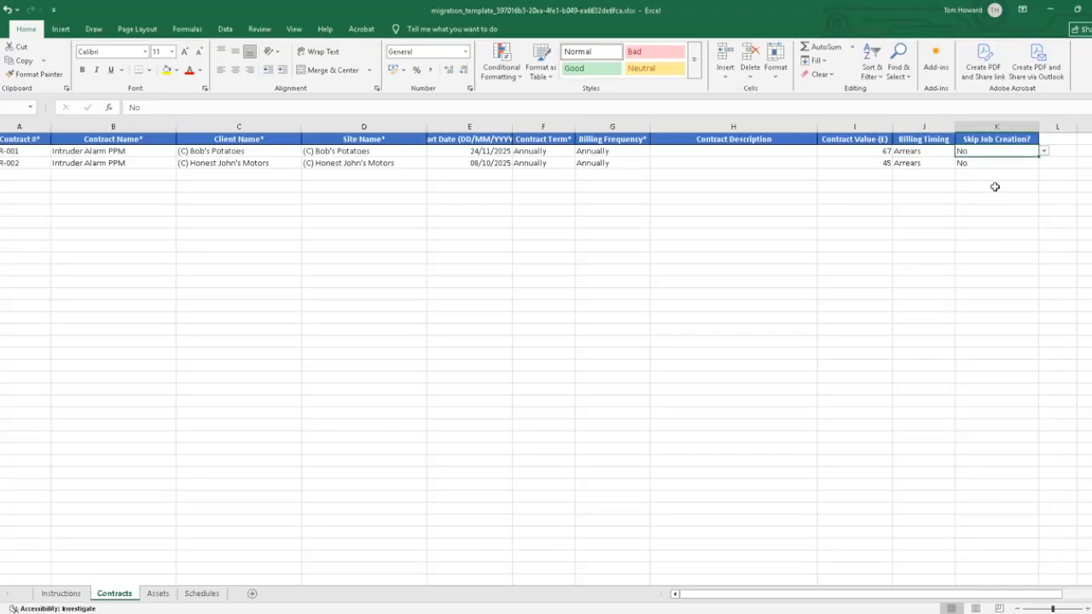
pyautogui.click(1043, 151)
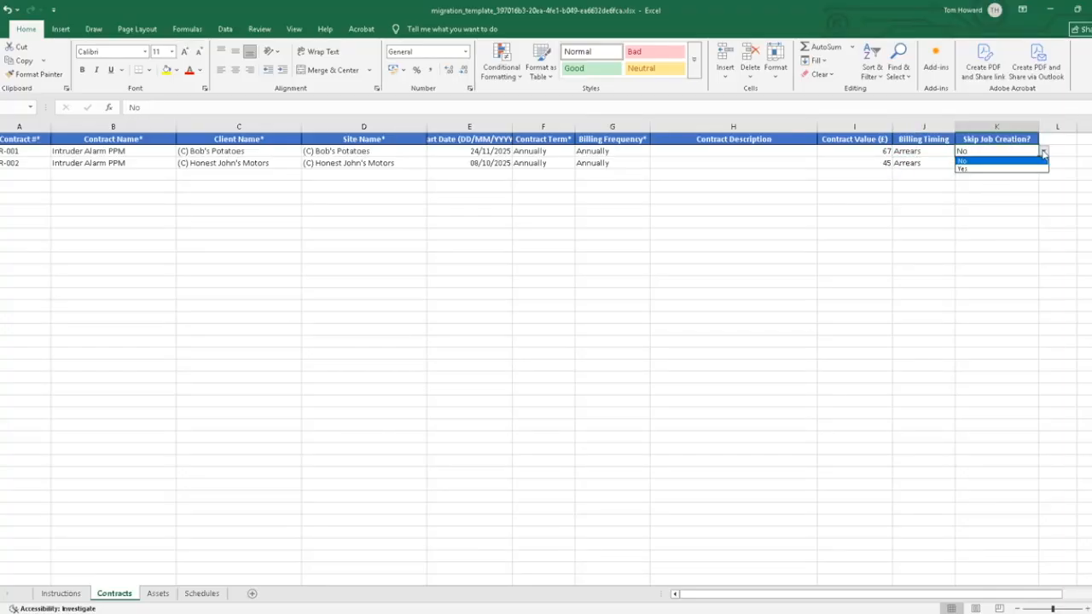
pyautogui.click(995, 168)
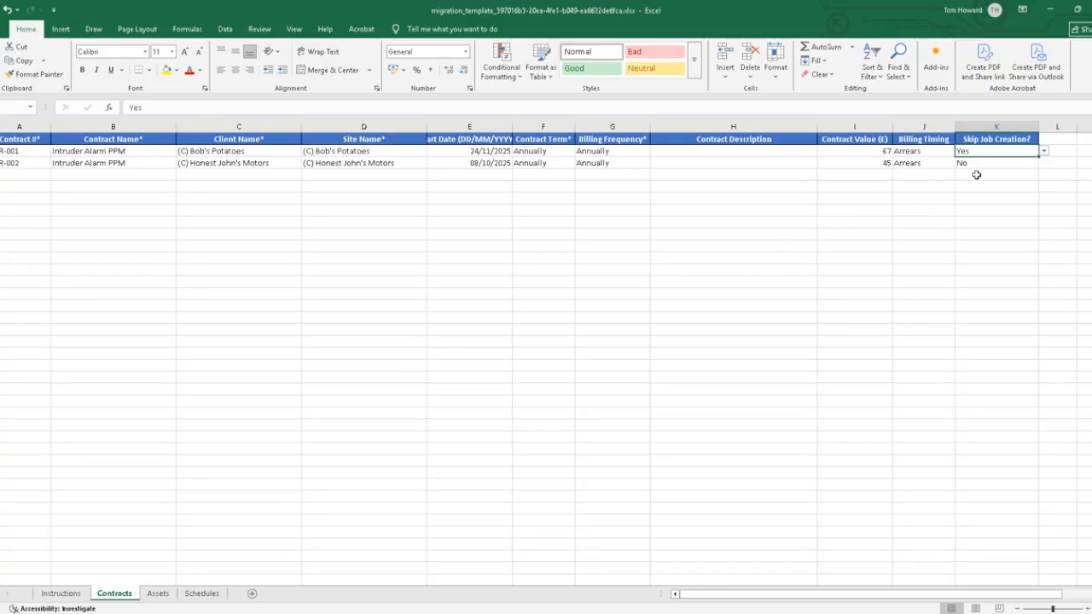
pyautogui.click(1043, 151)
pyautogui.click(1022, 168)
# Step: On the Assets sheet, set the asset type to Security System for the Intruder Alarm PPM assets of both contracts
pyautogui.click(159, 594)
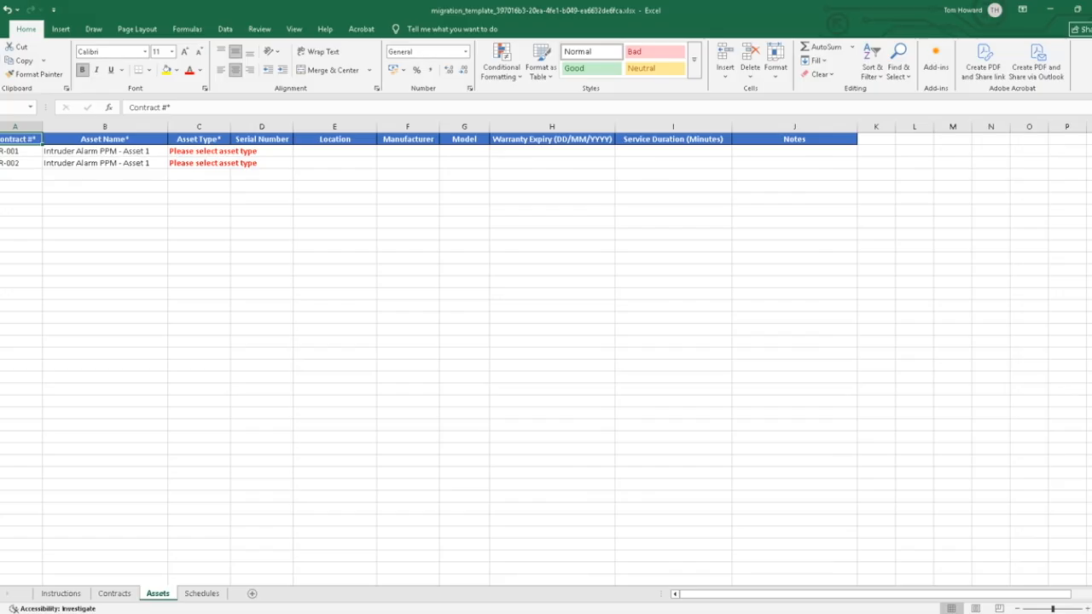
pyautogui.click(222, 149)
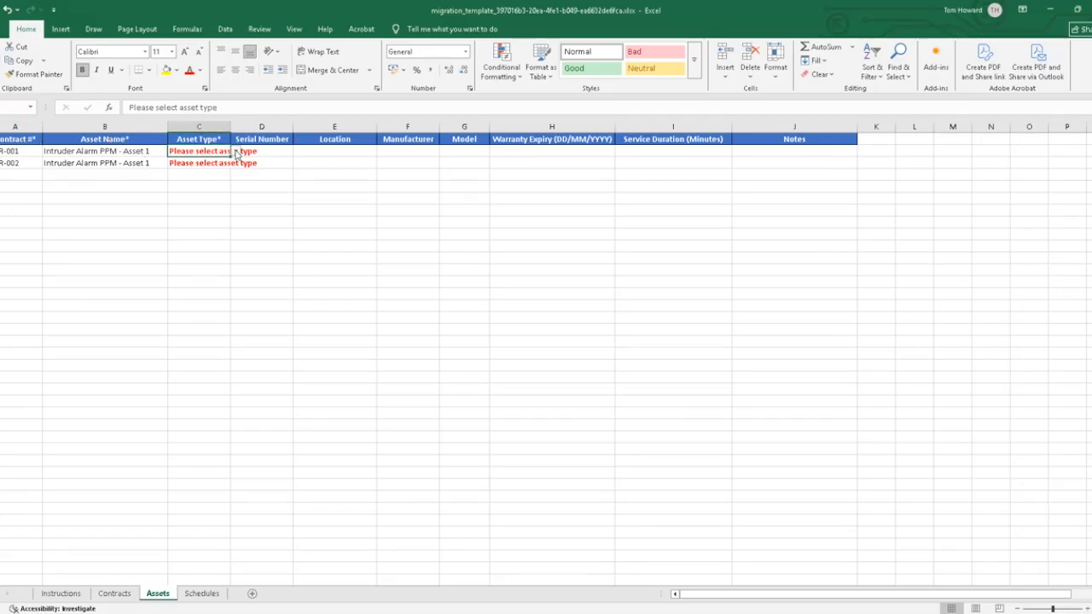
pyautogui.click(236, 151)
pyautogui.scroll(-1, 205, 183)
pyautogui.click(219, 191)
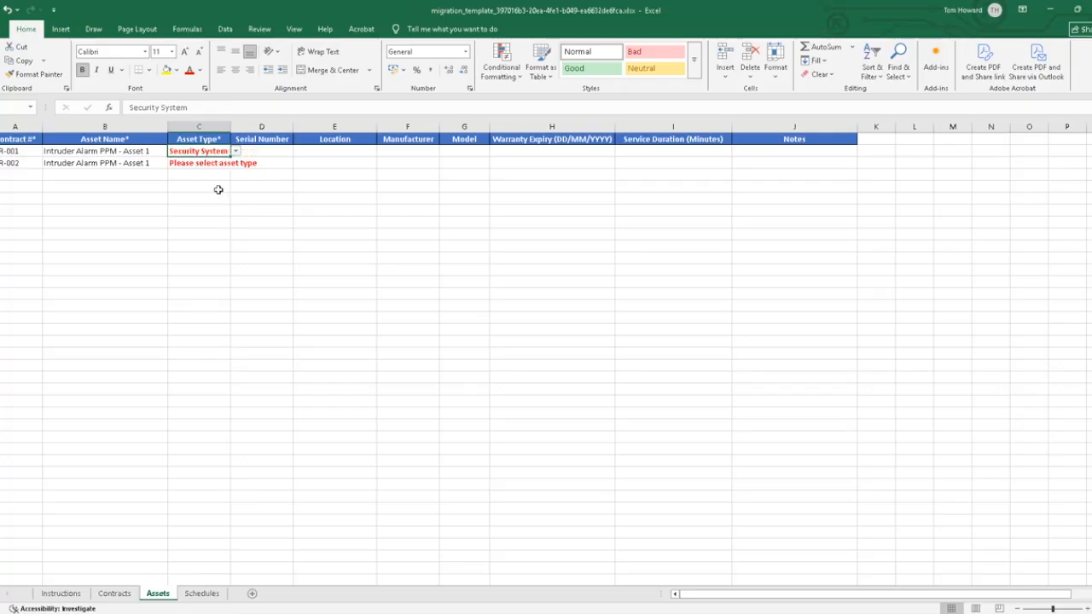
pyautogui.click(219, 163)
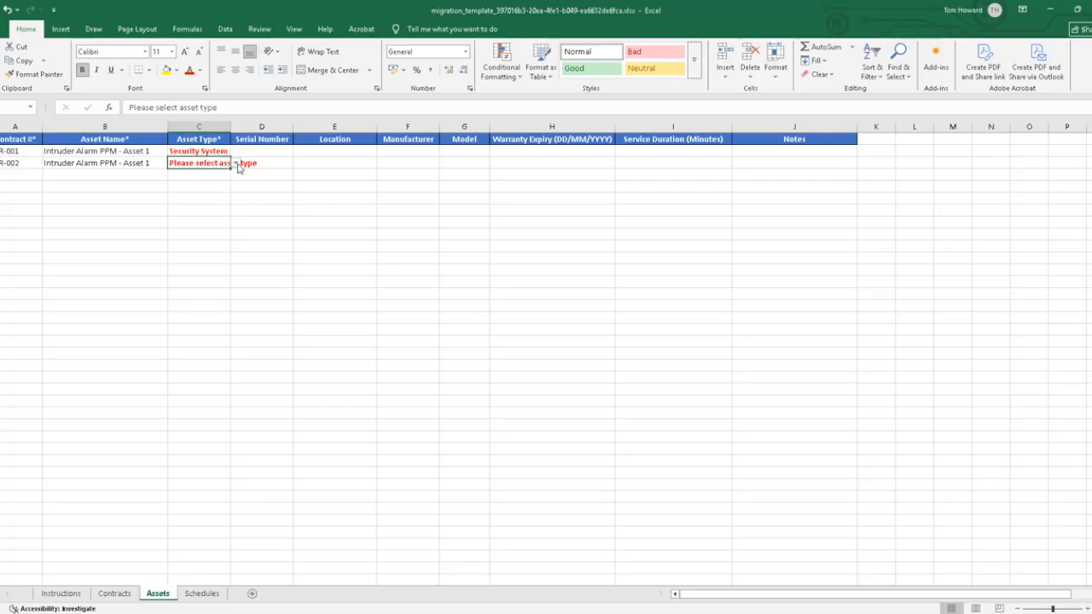
pyautogui.click(237, 163)
pyautogui.click(204, 202)
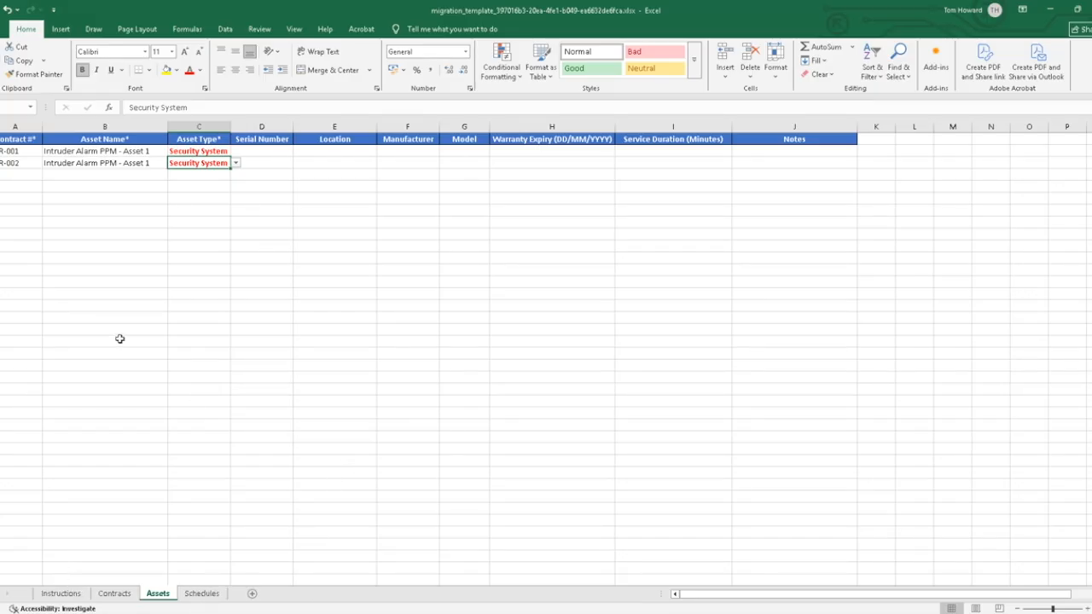
# Step: On the Schedules sheet, set the Bob's Potatoes schedule to recur Monthly with a frequency value of 6
pyautogui.click(205, 597)
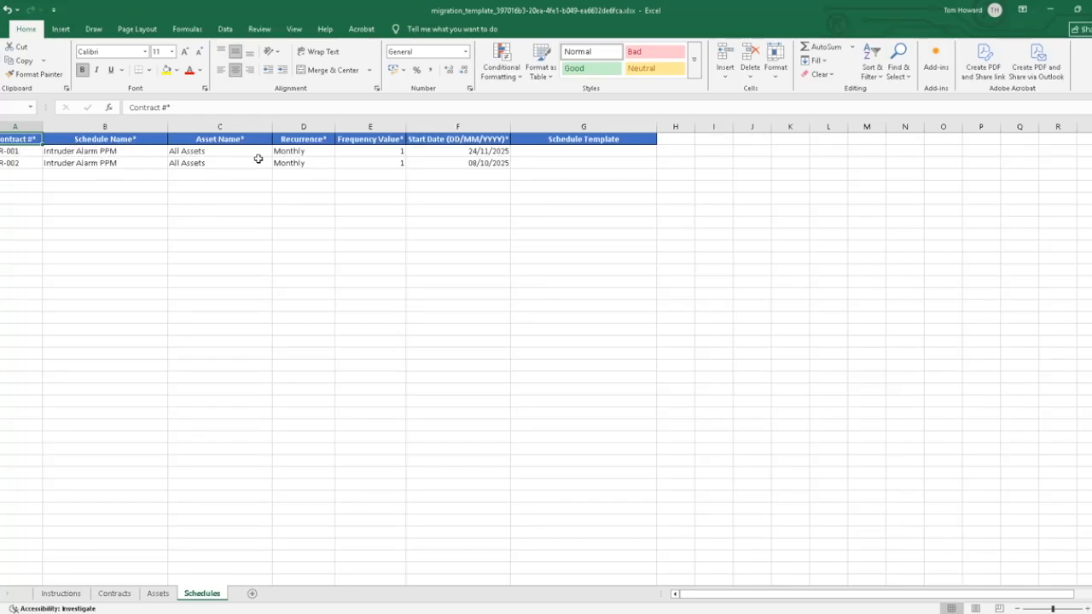
pyautogui.click(328, 150)
pyautogui.click(339, 151)
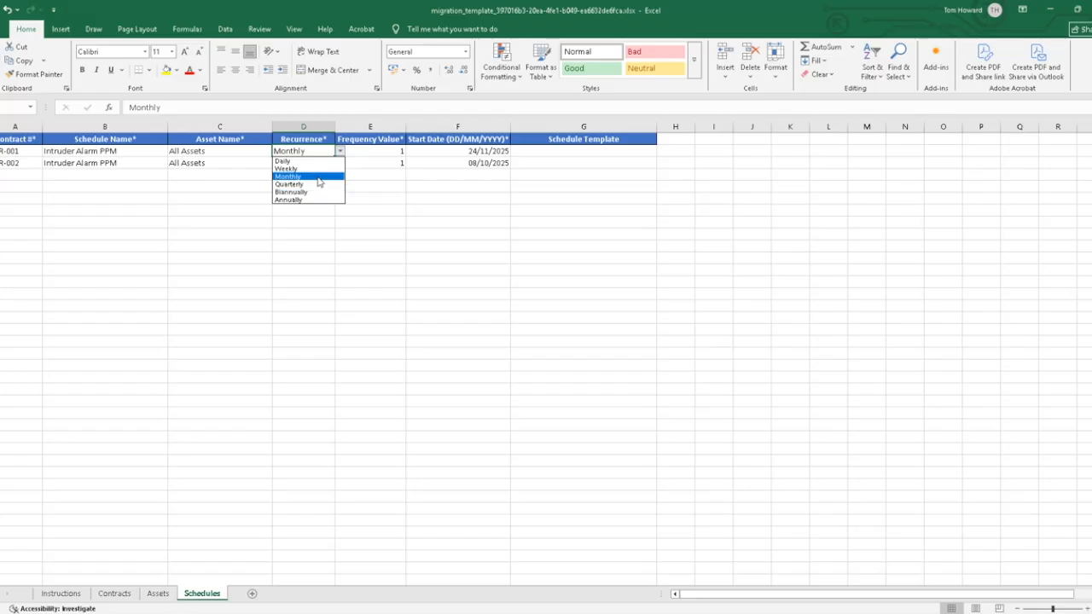
pyautogui.click(318, 177)
pyautogui.click(390, 156)
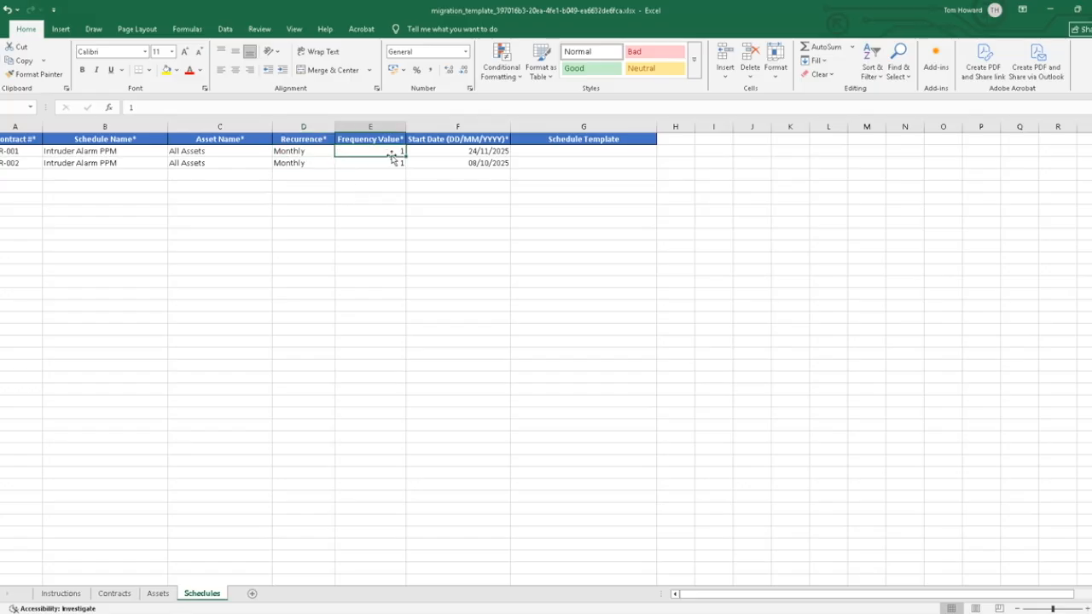
pyautogui.write('6')
# Step: Set the Bob's Potatoes schedule on the Schedules sheet to recur Annually with a frequency value of 1
pyautogui.click(317, 151)
pyautogui.click(340, 151)
pyautogui.click(316, 202)
pyautogui.click(389, 154)
pyautogui.write('1')
pyautogui.click(385, 269)
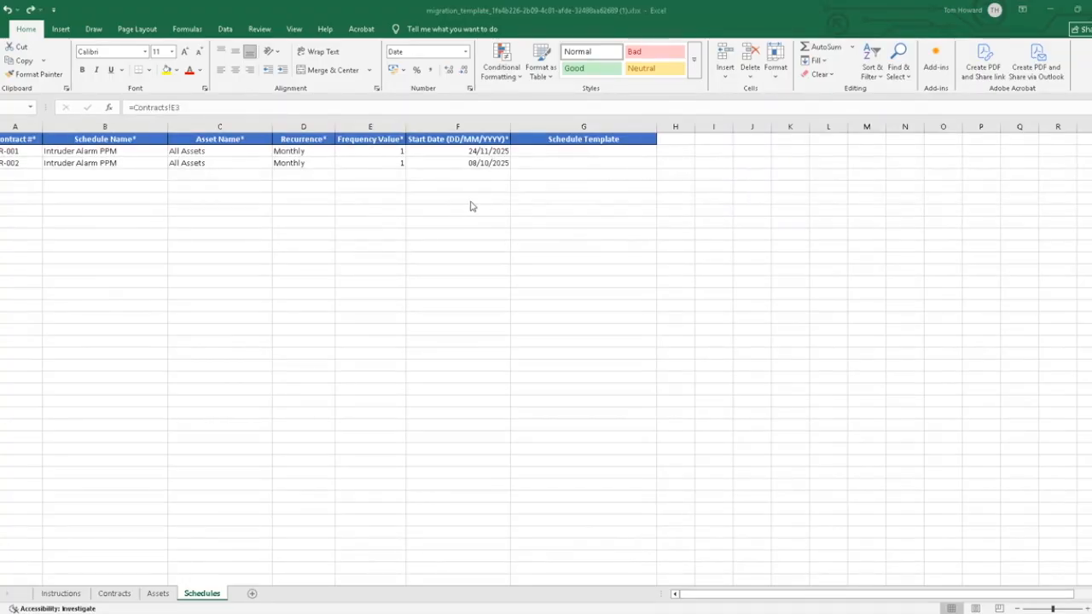
# Step: Assign the Annual Equipment Service schedule template to both Intruder Alarm PPM schedules
pyautogui.click(601, 151)
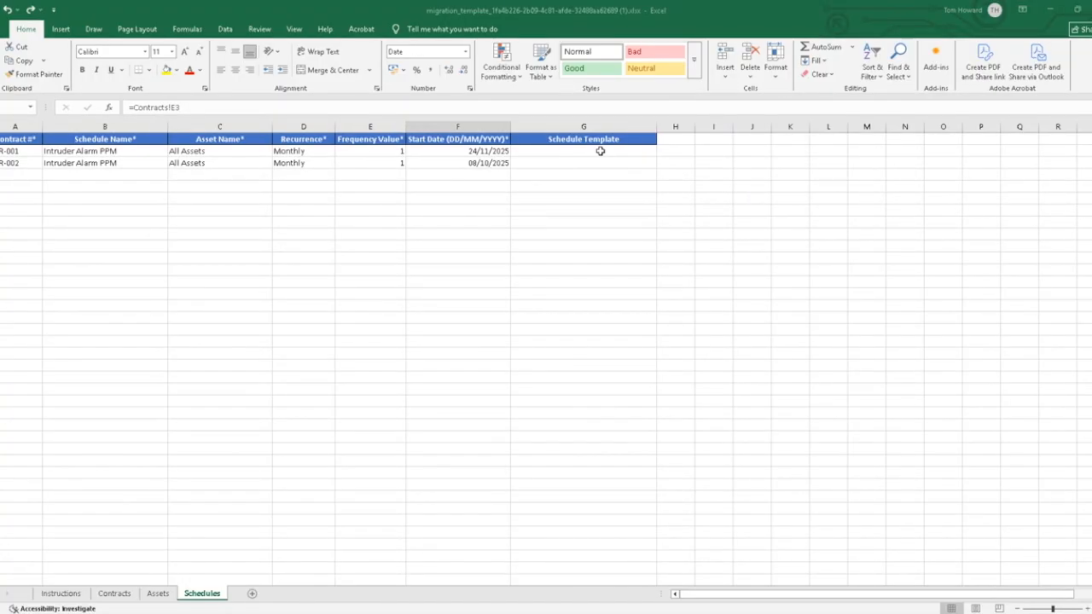
pyautogui.click(601, 151)
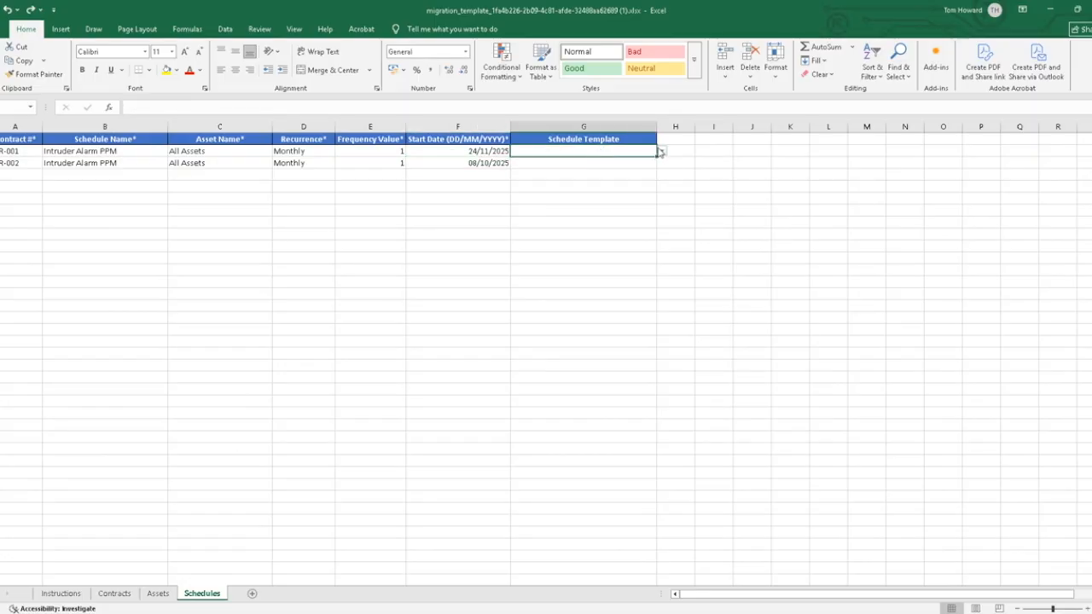
pyautogui.click(662, 151)
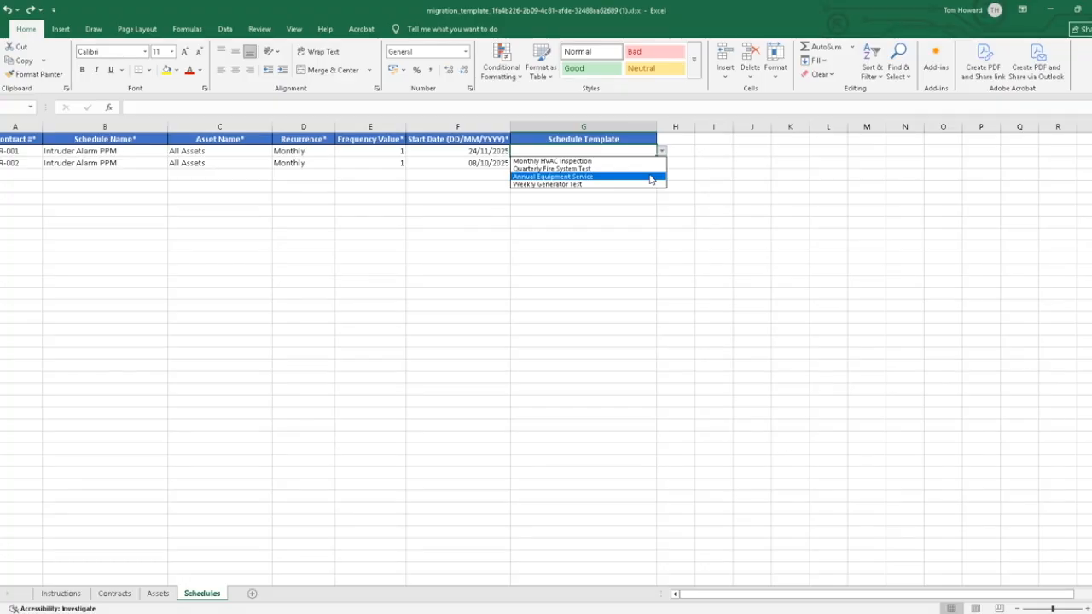
pyautogui.click(574, 177)
pyautogui.click(644, 162)
pyautogui.click(661, 164)
pyautogui.click(618, 188)
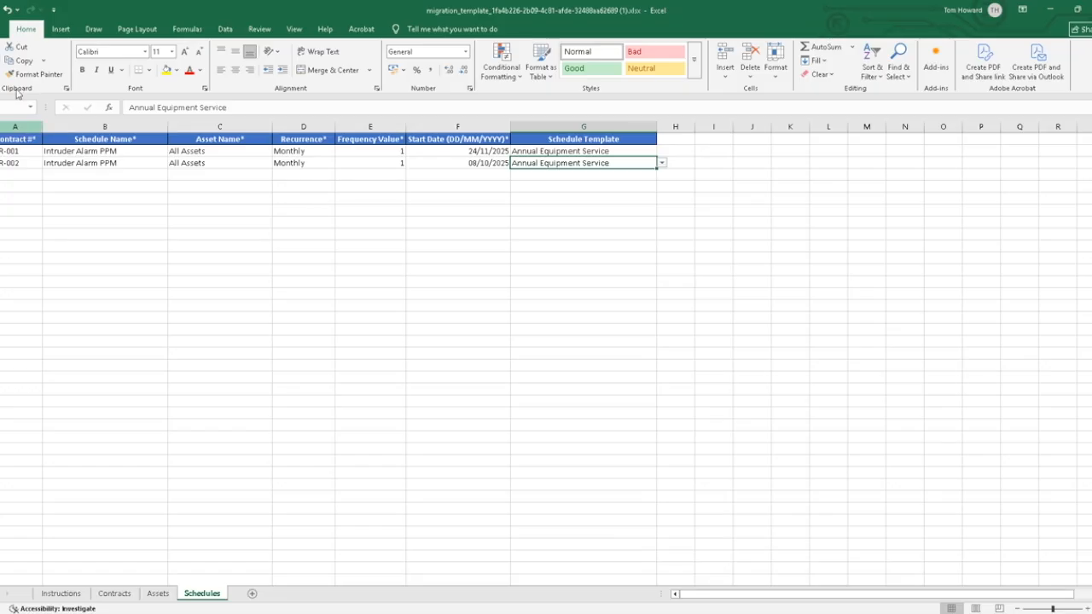
pyautogui.click(369, 269)
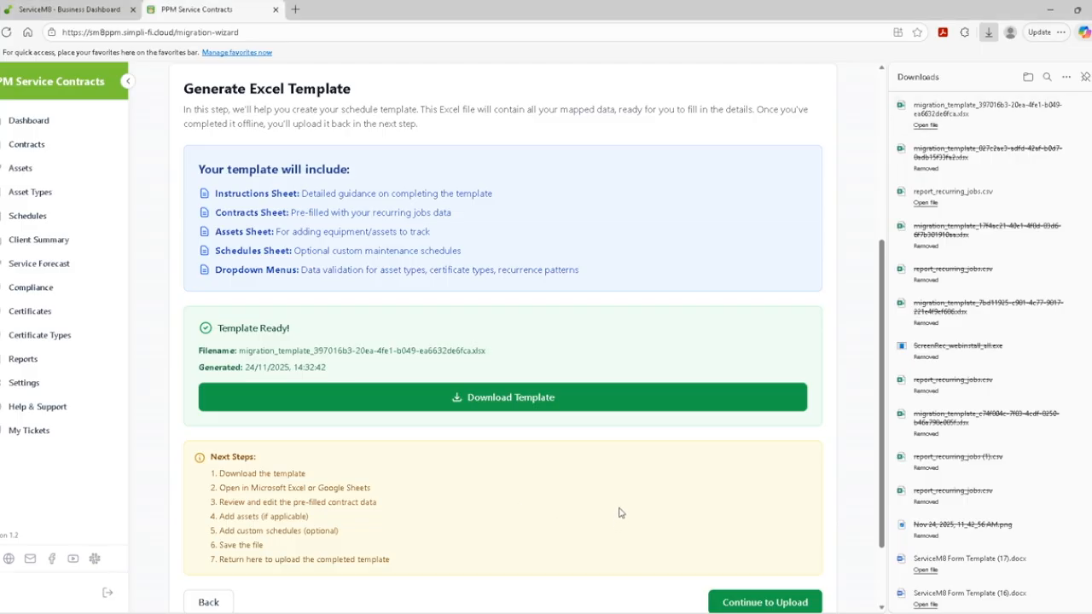
# Step: In the browser's Migration Wizard, upload the completed template migration_template_397016b3-20ea-4fe1-b049-ea6632de6fca.xlsx and verify its data
pyautogui.click(781, 602)
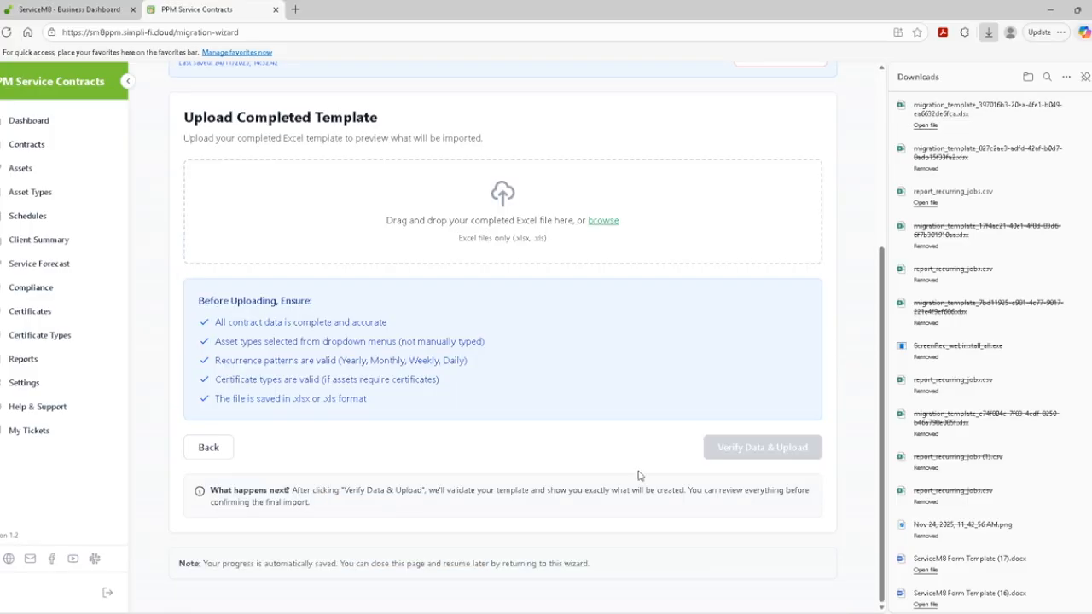
pyautogui.moveTo(993, 111); pyautogui.dragTo(536, 191)
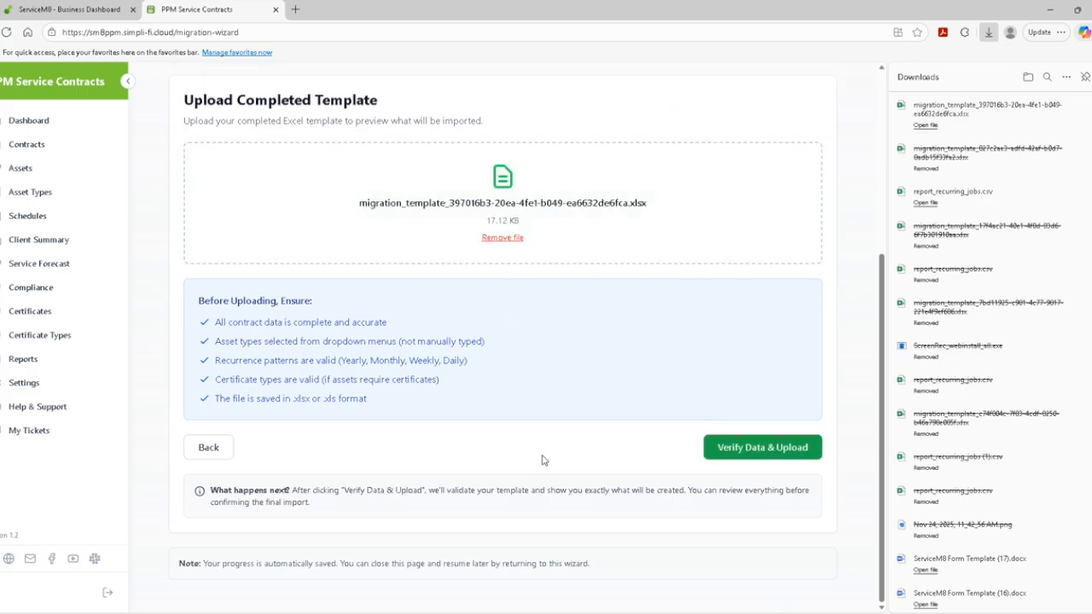
pyautogui.click(769, 449)
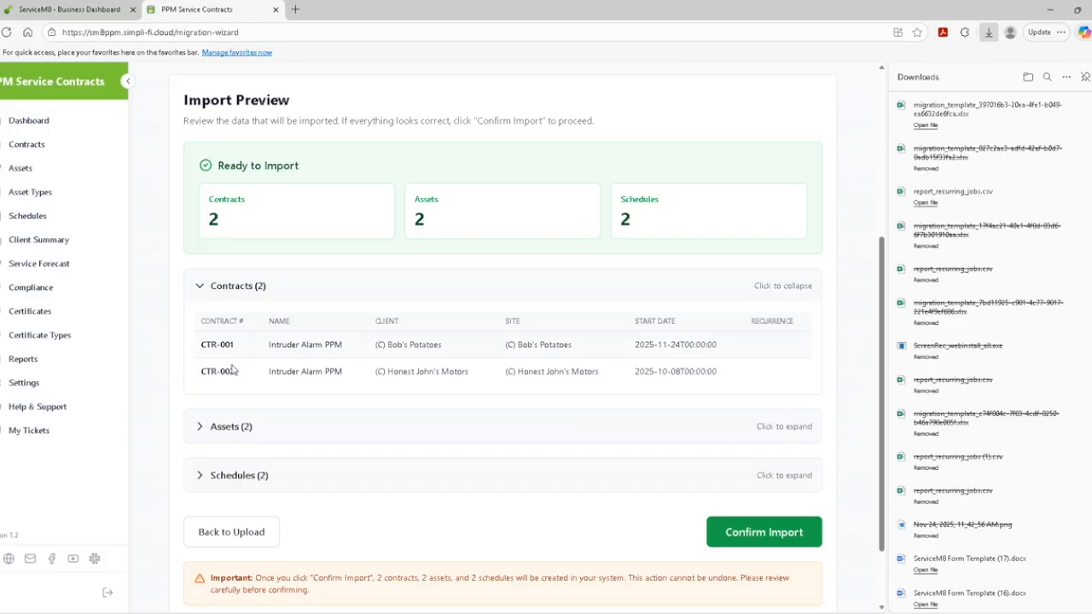
# Step: Review the assets and schedules in the import preview and confirm the import
pyautogui.click(195, 427)
pyautogui.scroll(-2, 256, 447)
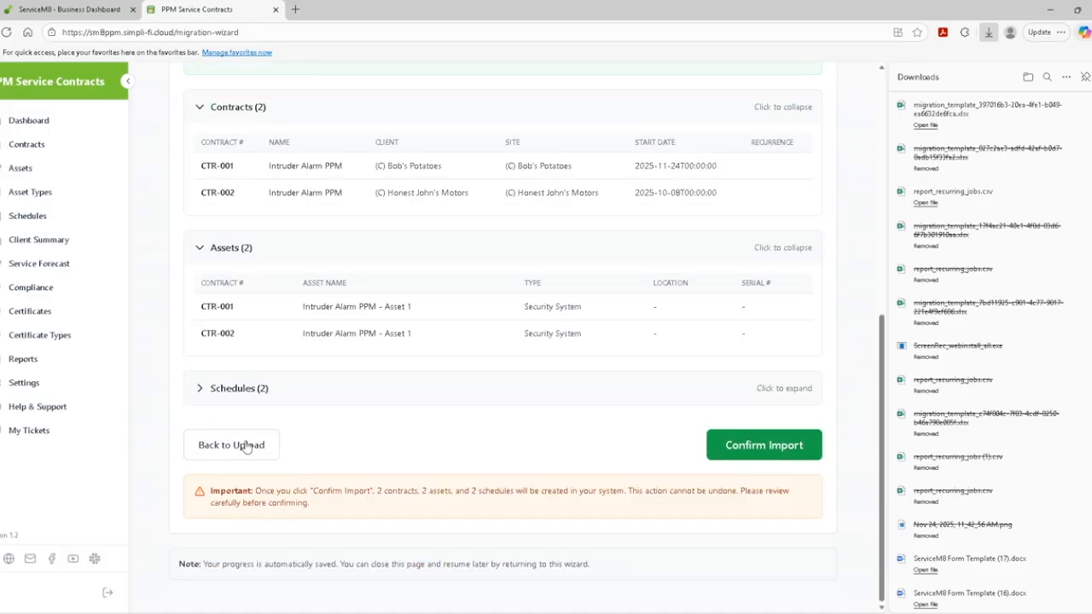
pyautogui.click(206, 398)
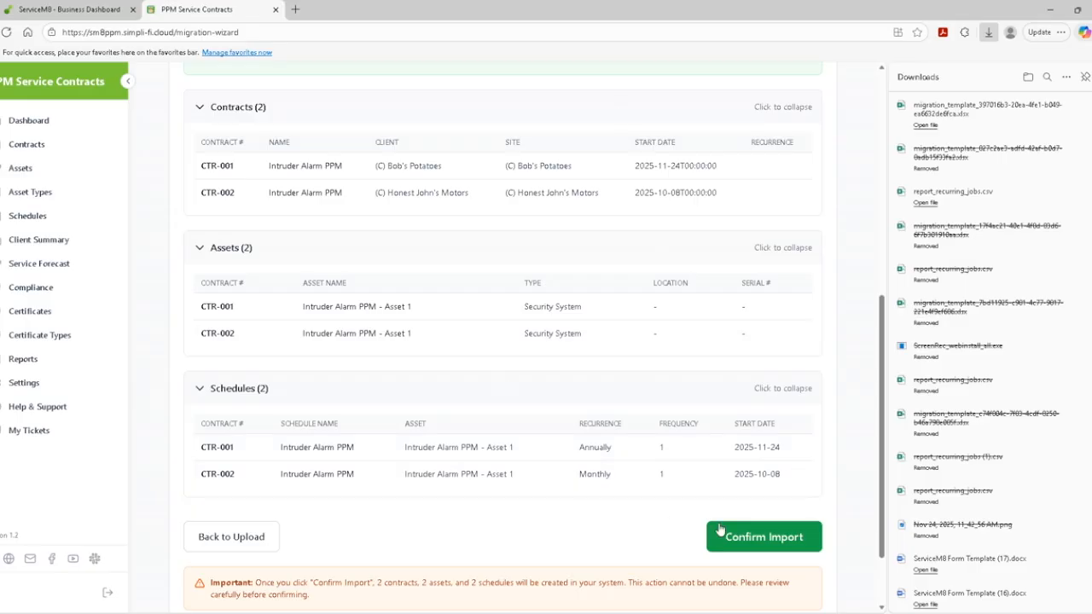
pyautogui.click(750, 536)
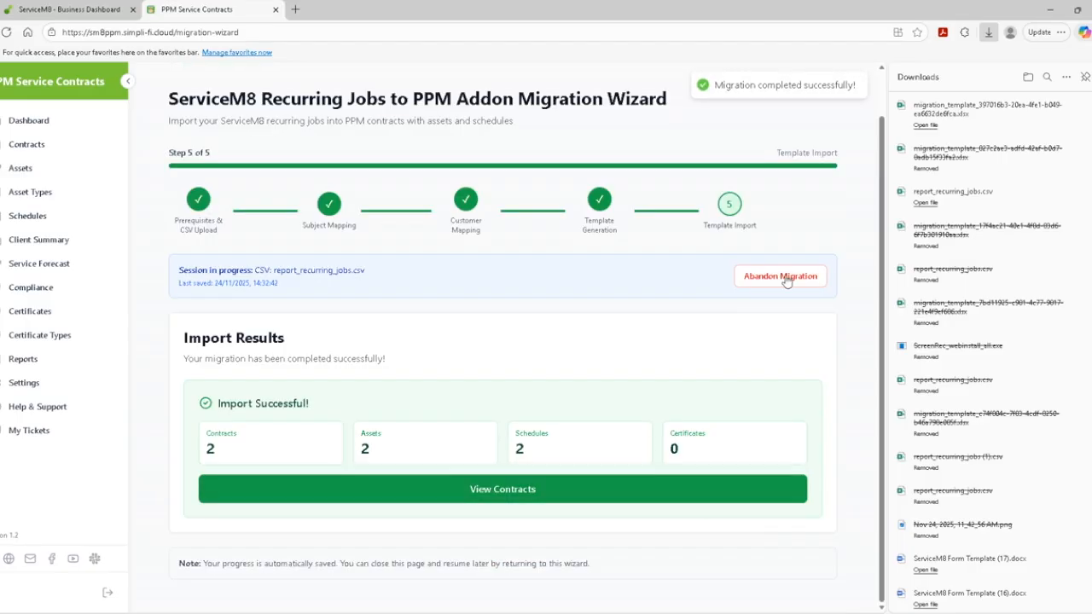
# Step: Open the Contracts list to check the imported contracts
pyautogui.click(33, 145)
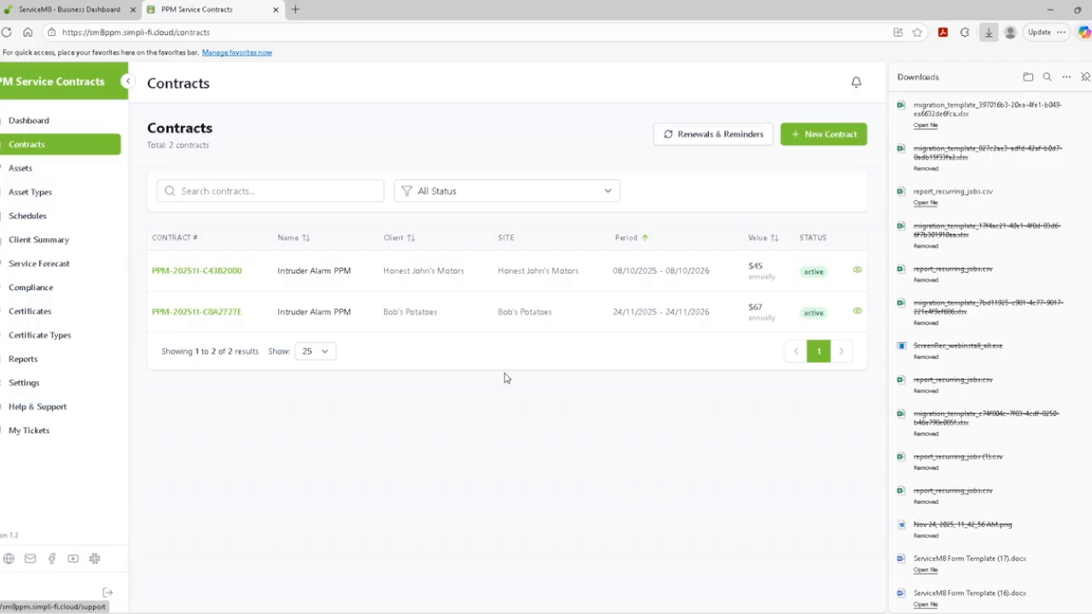